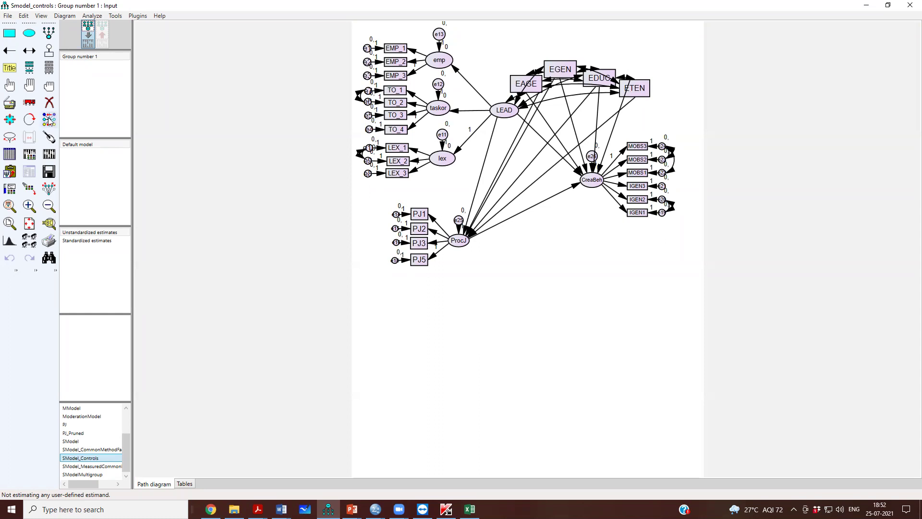
Check in the data files list that the model still uses DataSEM.sav
{"action": "left_click", "coordinate": [9, 154]}
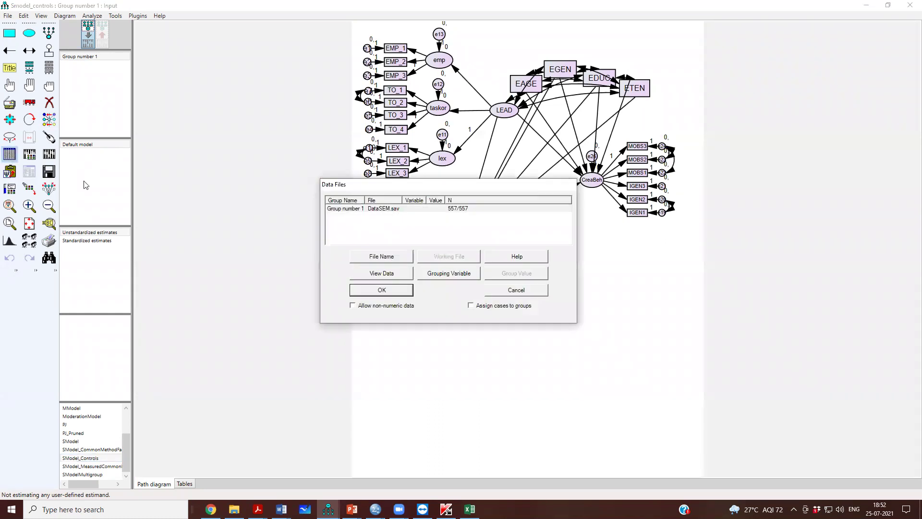
{"action": "left_click", "coordinate": [510, 292]}
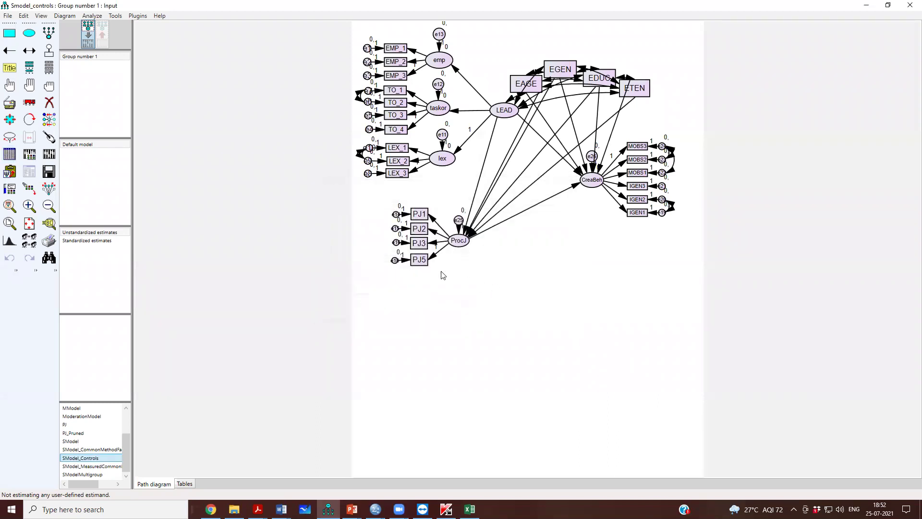
Review estimation, output and bootstrap settings (5000 samples, 95% bias-corrected), then calculate estimates
{"action": "left_click", "coordinate": [28, 155]}
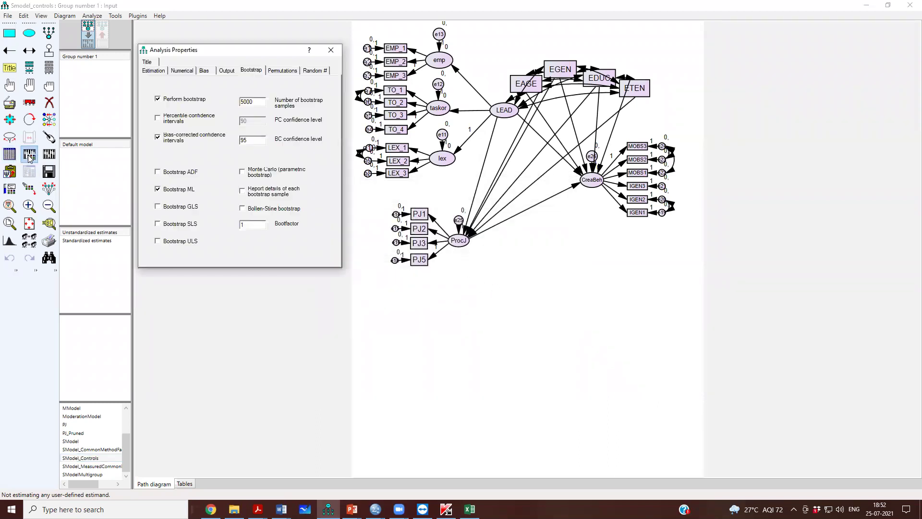
{"action": "left_click", "coordinate": [154, 70]}
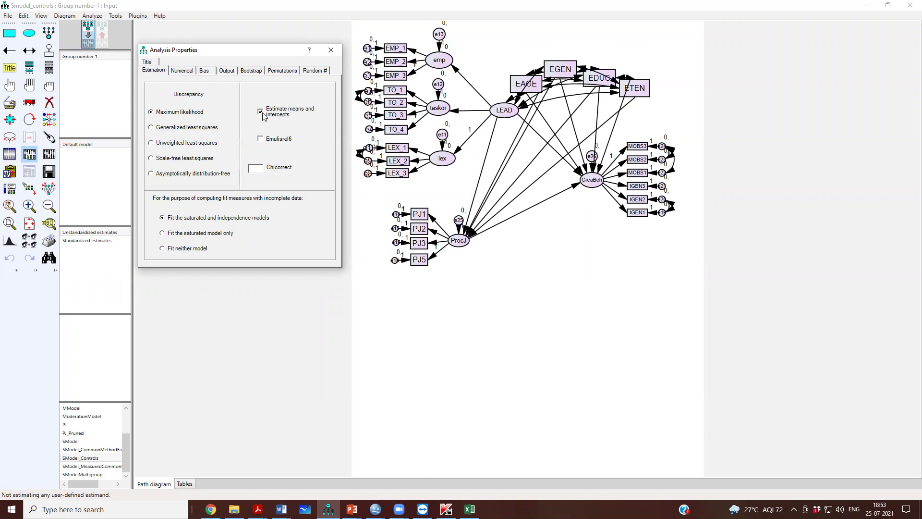
{"action": "left_click", "coordinate": [250, 71]}
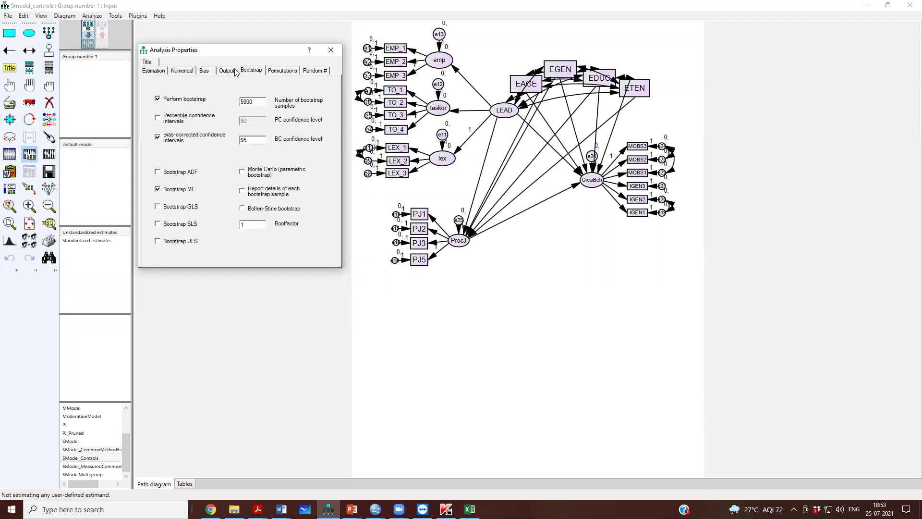
{"action": "left_click", "coordinate": [234, 71]}
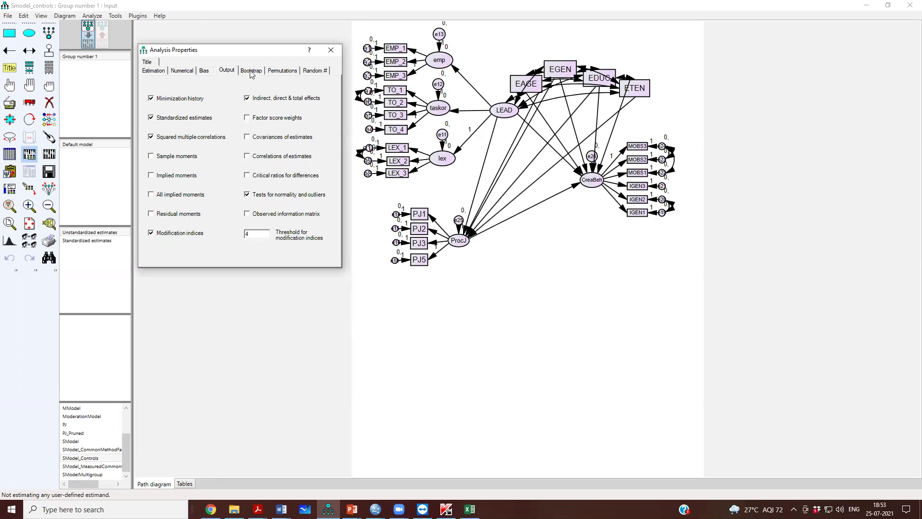
{"action": "left_click", "coordinate": [250, 72]}
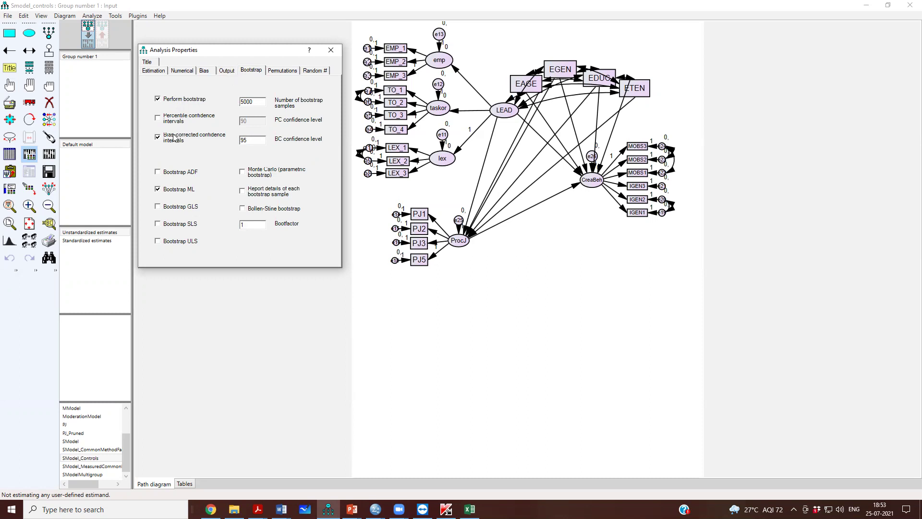
{"action": "left_click", "coordinate": [154, 72]}
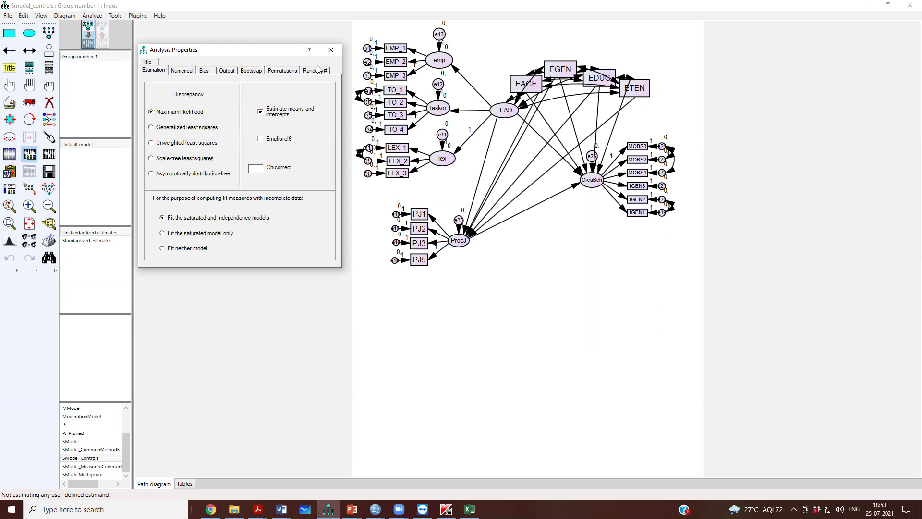
{"action": "left_click", "coordinate": [330, 50]}
{"action": "left_click", "coordinate": [49, 153]}
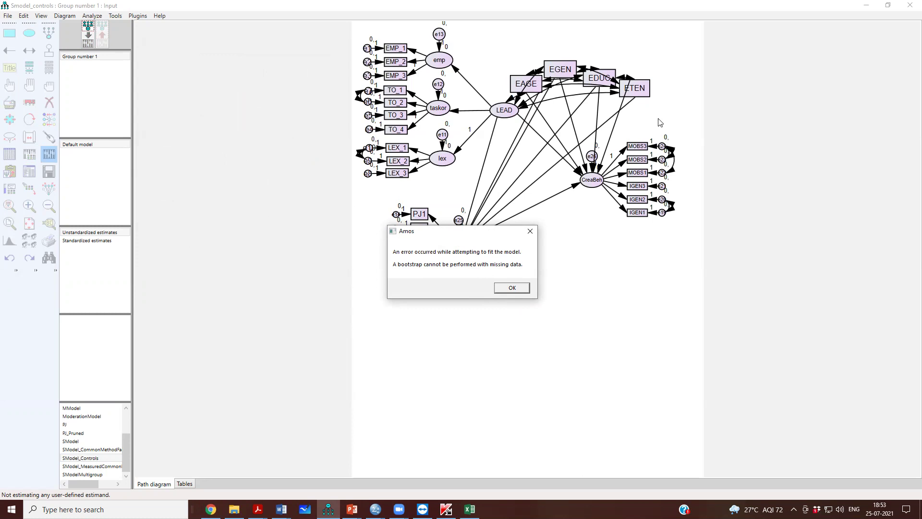
Dismiss the missing-data bootstrap error, rerun the estimation, and dismiss the repeated error
{"action": "left_click", "coordinate": [513, 290]}
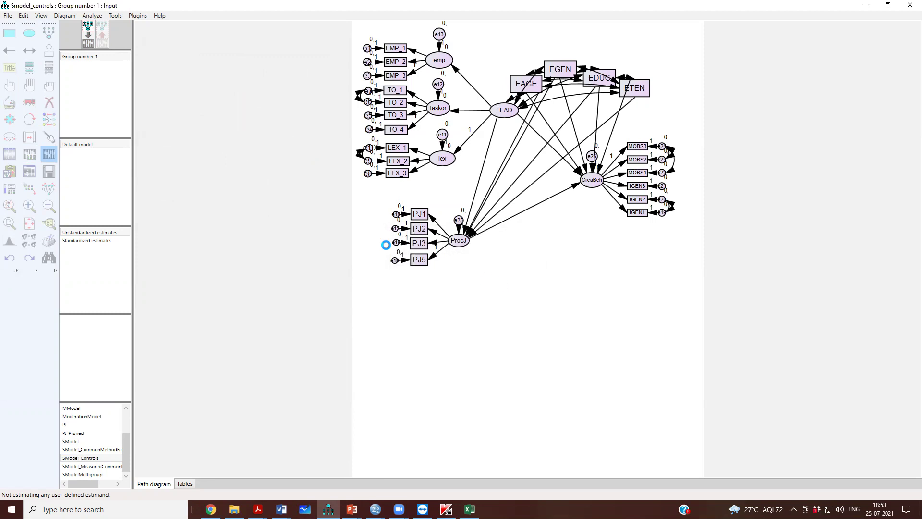
{"action": "left_click", "coordinate": [48, 155]}
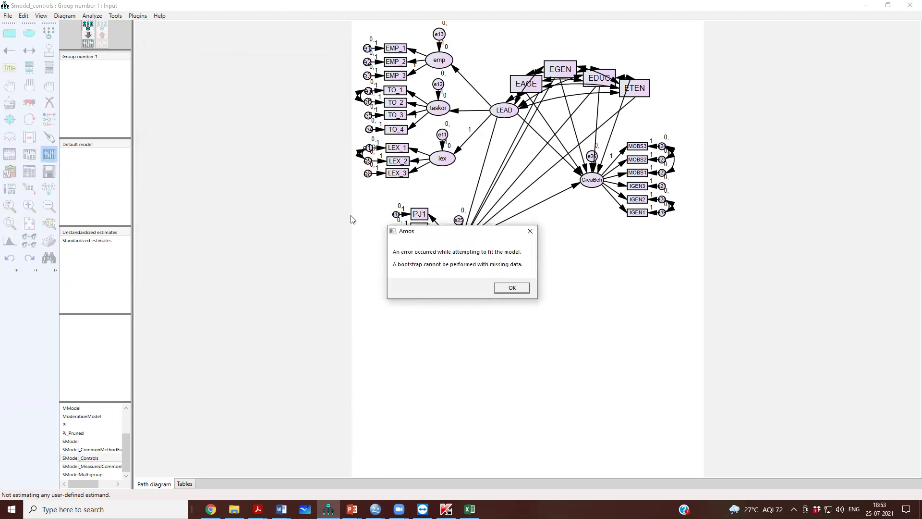
{"action": "left_click", "coordinate": [510, 288]}
Turn off Perform bootstrap in Analysis Properties and rerun the estimation
{"action": "left_click", "coordinate": [29, 153]}
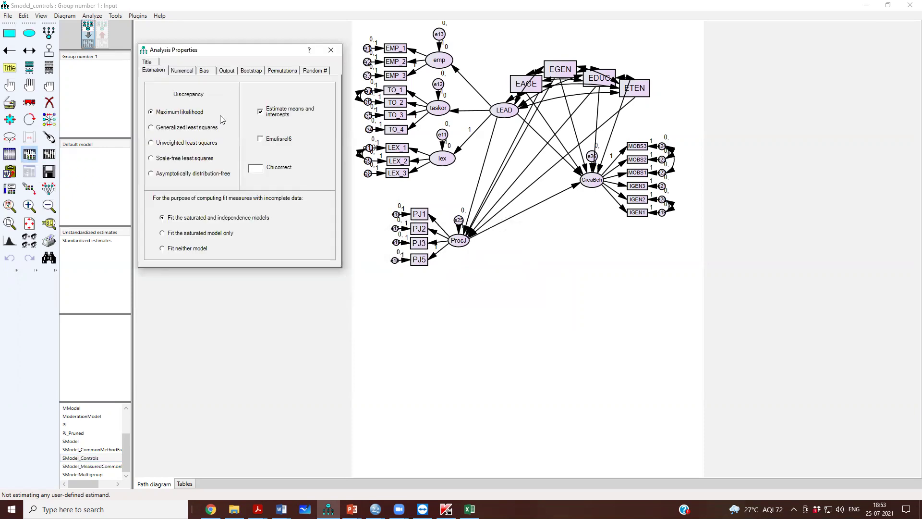
{"action": "left_click", "coordinate": [259, 72]}
{"action": "left_click", "coordinate": [194, 101]}
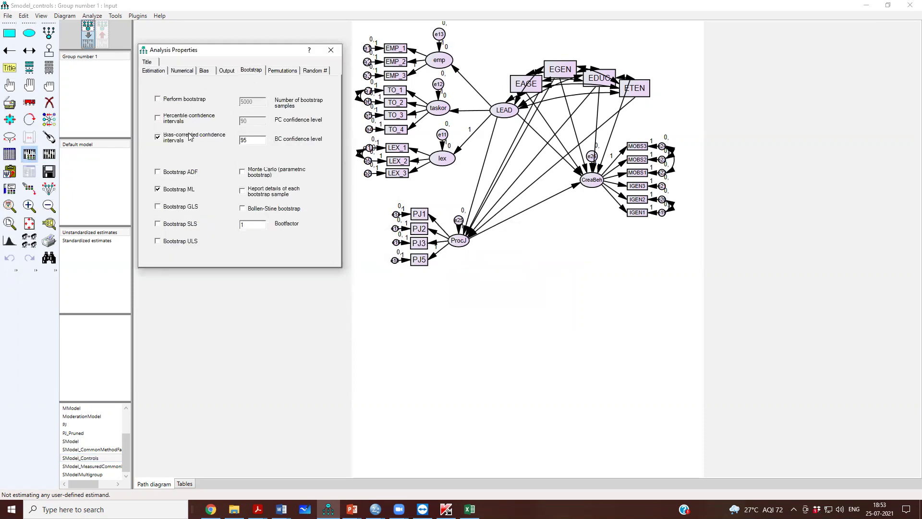
{"action": "left_click", "coordinate": [227, 70]}
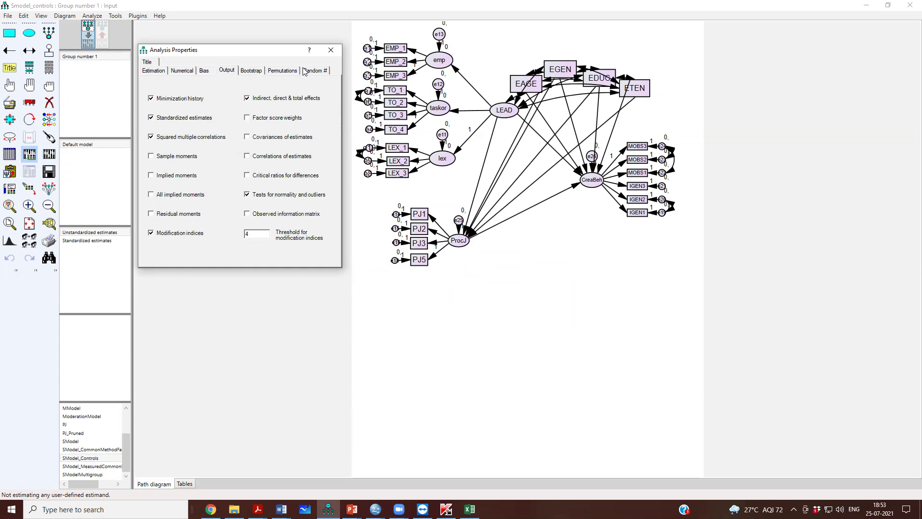
{"action": "left_click", "coordinate": [330, 50]}
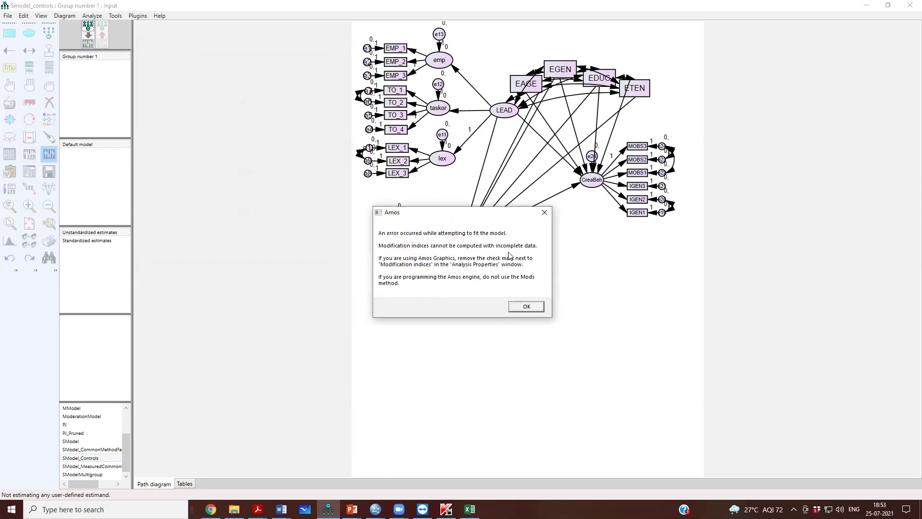
Dismiss the modification indices error and uncheck Modification indices in the Output settings
{"action": "left_click", "coordinate": [525, 307]}
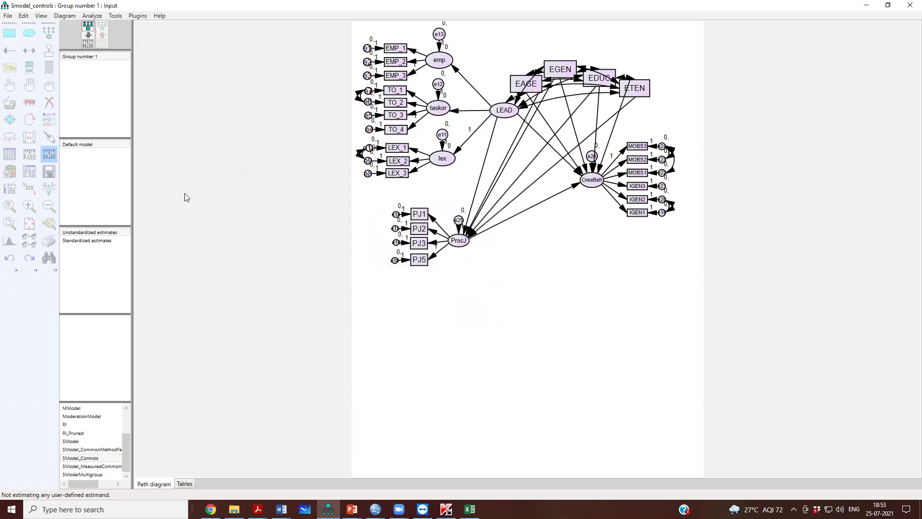
{"action": "left_click", "coordinate": [29, 153]}
{"action": "left_click", "coordinate": [186, 234]}
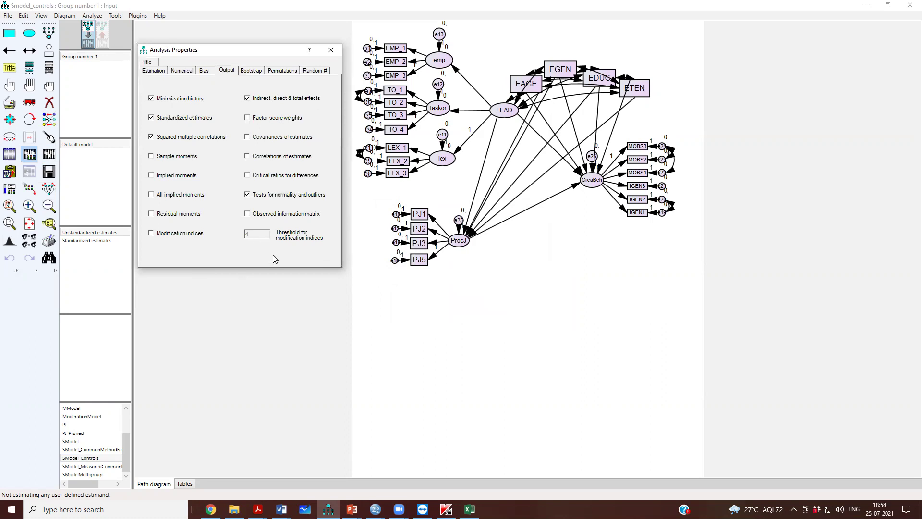
{"action": "left_click", "coordinate": [331, 50]}
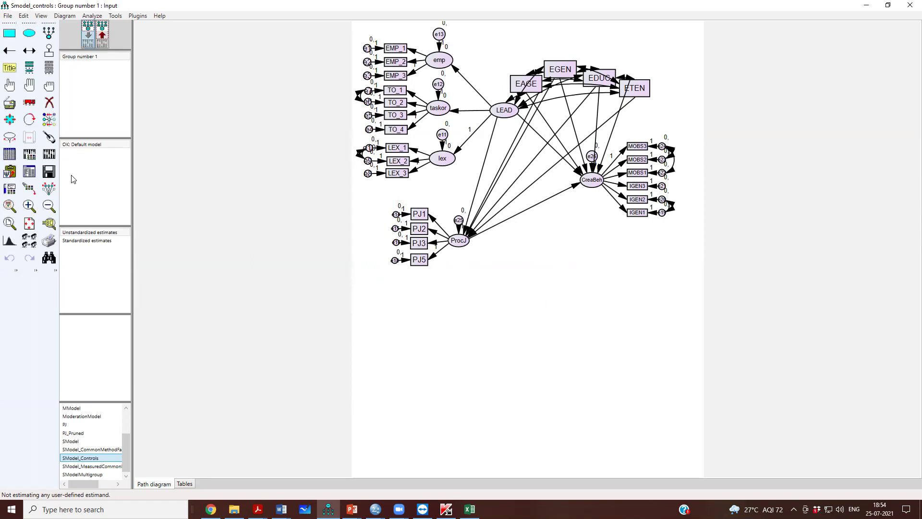
{"action": "left_click", "coordinate": [33, 157]}
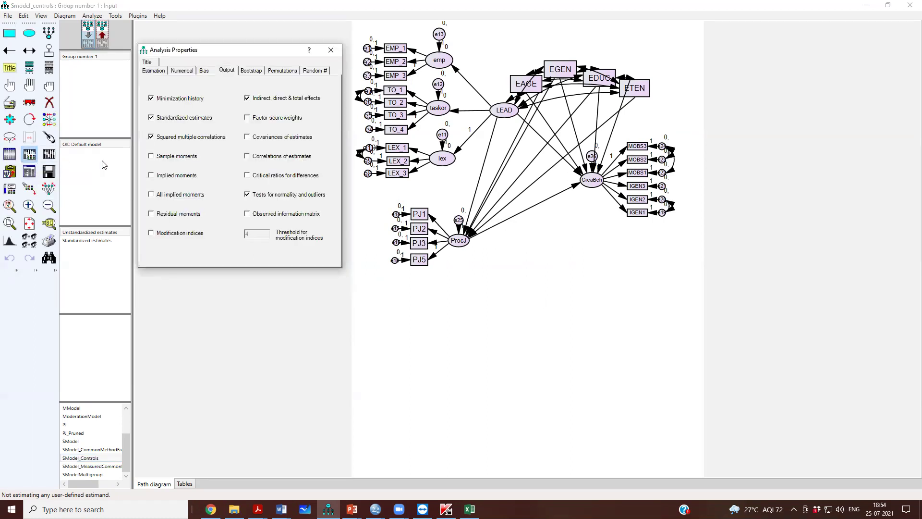
{"action": "left_click", "coordinate": [157, 71]}
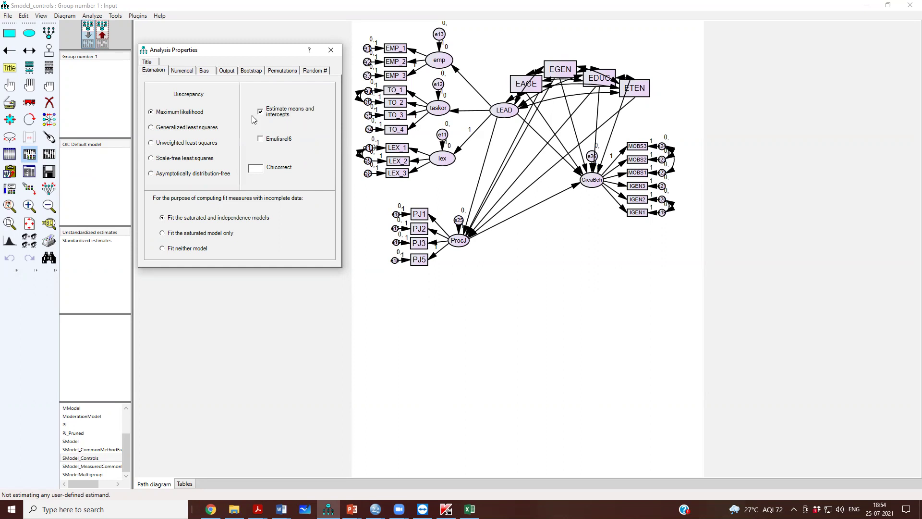
{"action": "left_click", "coordinate": [331, 50]}
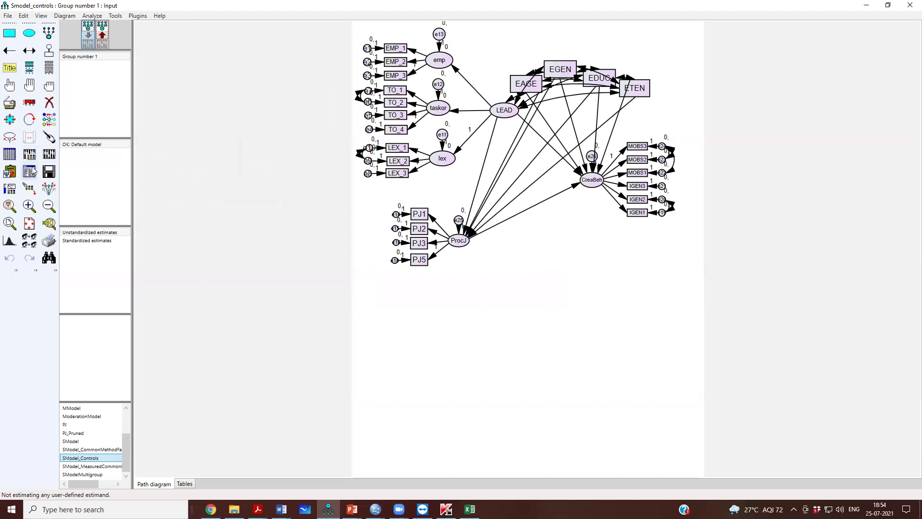
Try imputing the missing data into DataSEM_C.sav and dismiss the file-writing error
{"action": "left_click", "coordinate": [94, 17]}
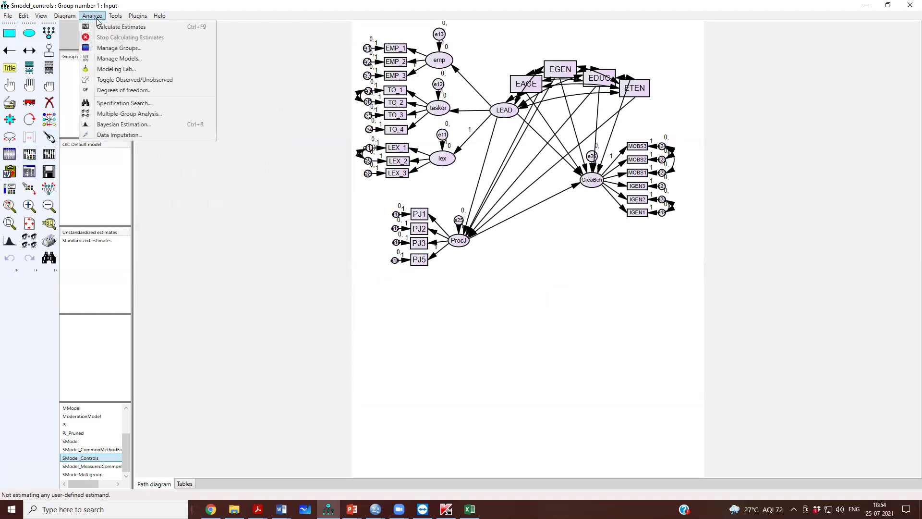
{"action": "left_click", "coordinate": [137, 136]}
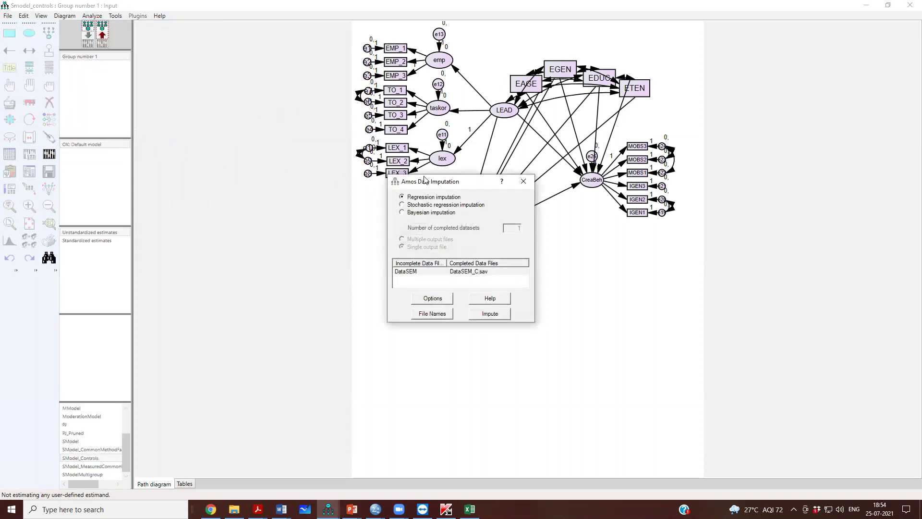
{"action": "left_click_drag", "start_coordinate": [429, 181], "coordinate": [222, 92]}
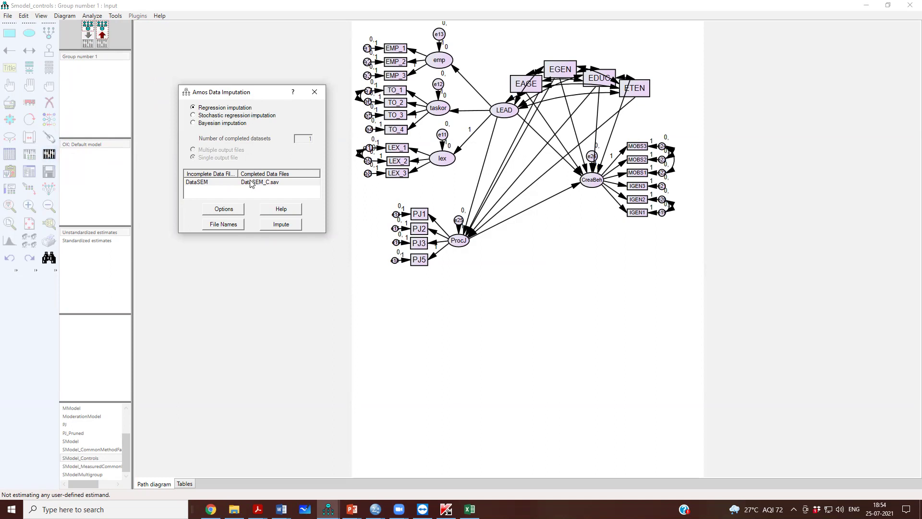
{"action": "left_click", "coordinate": [278, 225]}
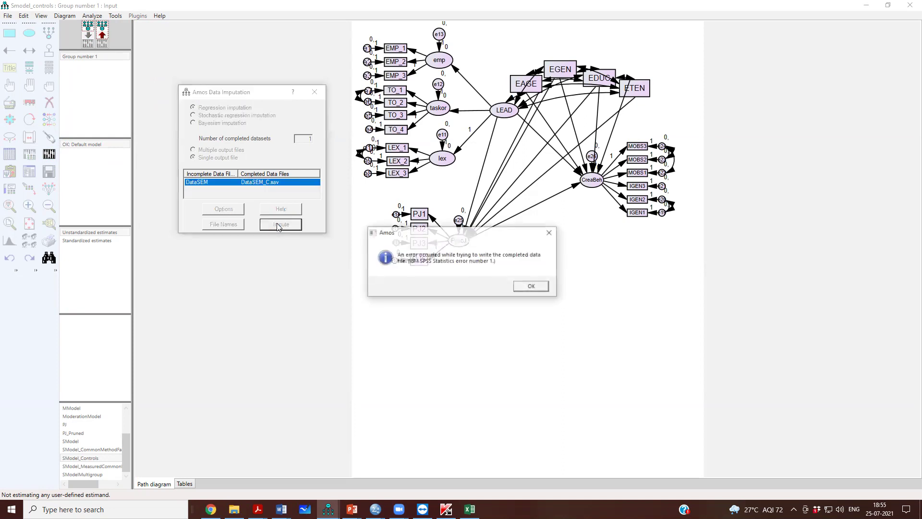
{"action": "left_click", "coordinate": [532, 286]}
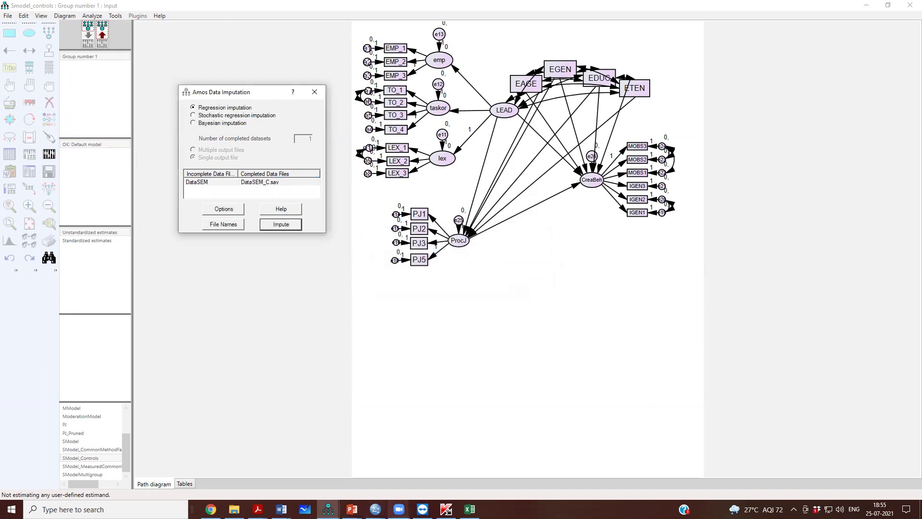
Close the DataSEM_C.sav data window in SPSS and minimize the remaining SPSS window
{"action": "mouse_move", "coordinate": [376, 509]}
{"action": "left_click", "coordinate": [442, 456]}
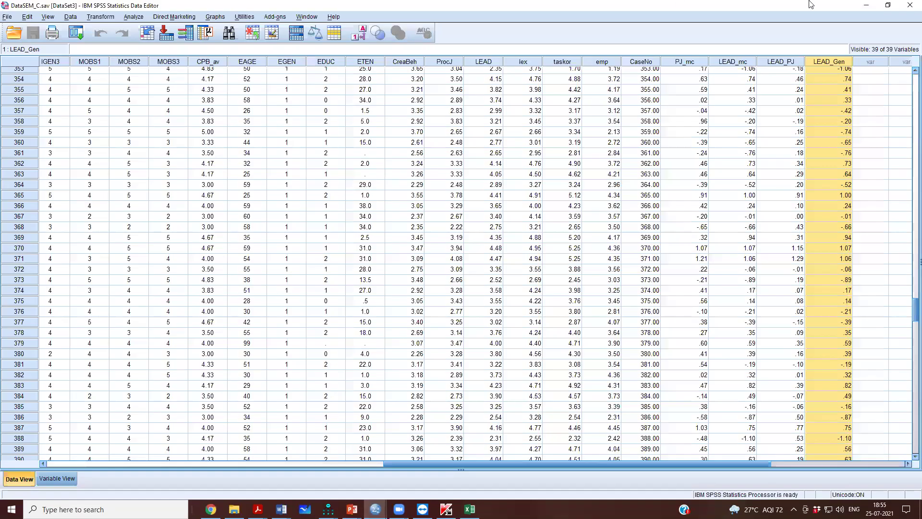
{"action": "left_click", "coordinate": [908, 6]}
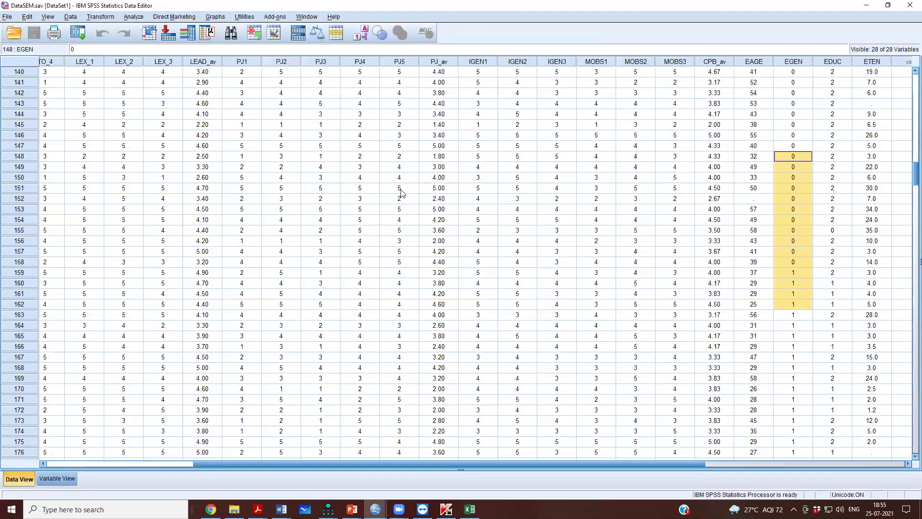
{"action": "left_click", "coordinate": [866, 5]}
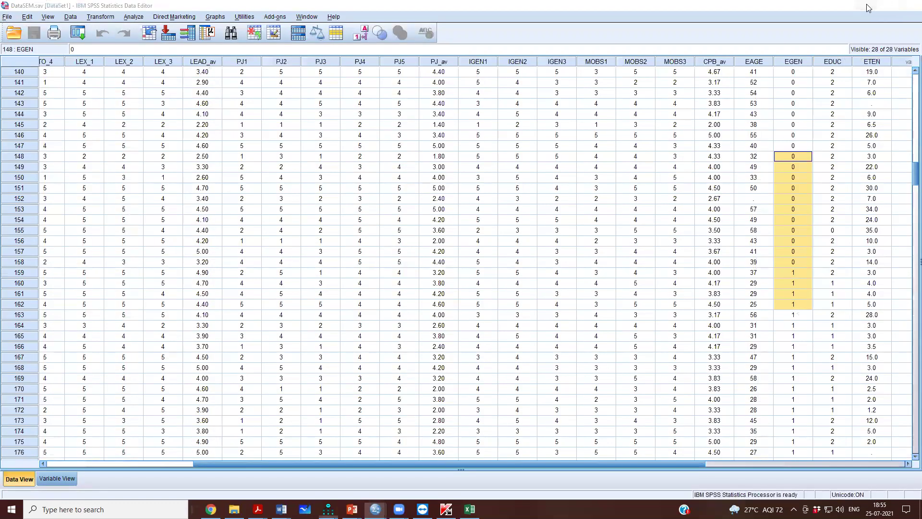
Rename the DataSEM completed-data output file to DataSEM_C_MissingData.sav
{"action": "left_click", "coordinate": [250, 182]}
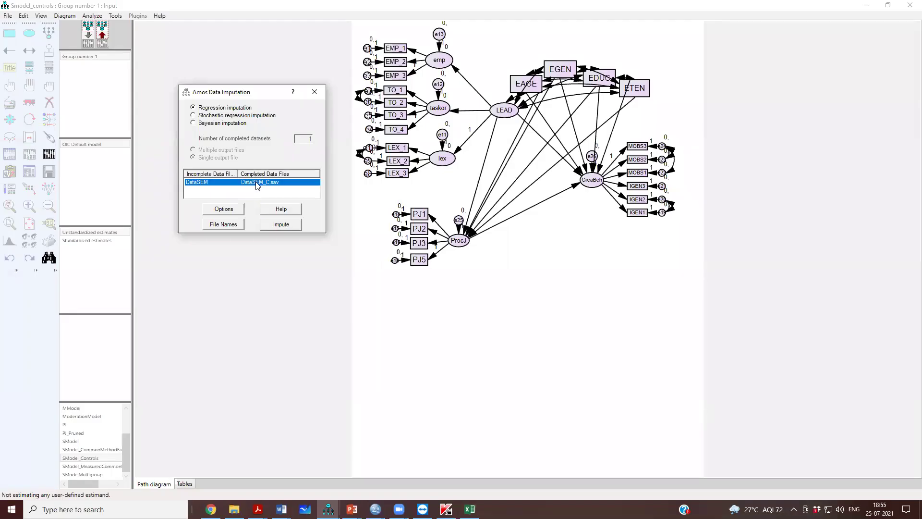
{"action": "double_click", "coordinate": [252, 183]}
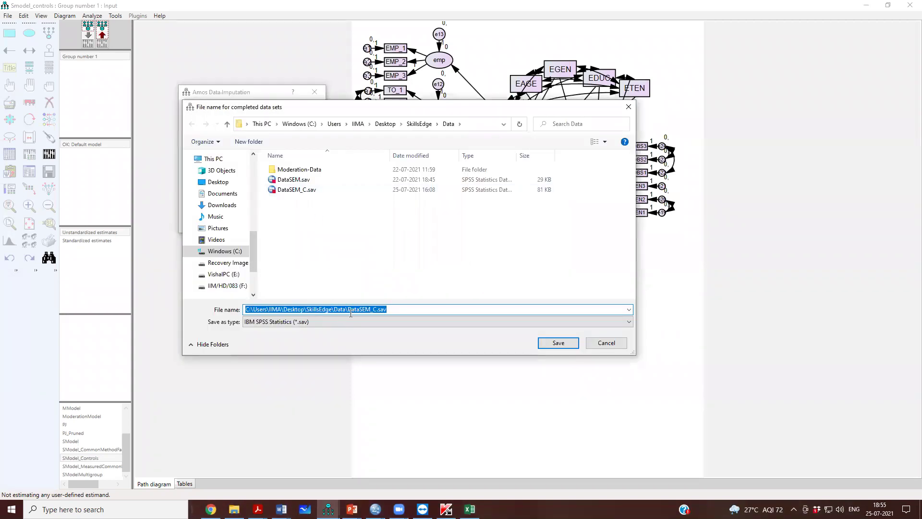
{"action": "left_click", "coordinate": [374, 310]}
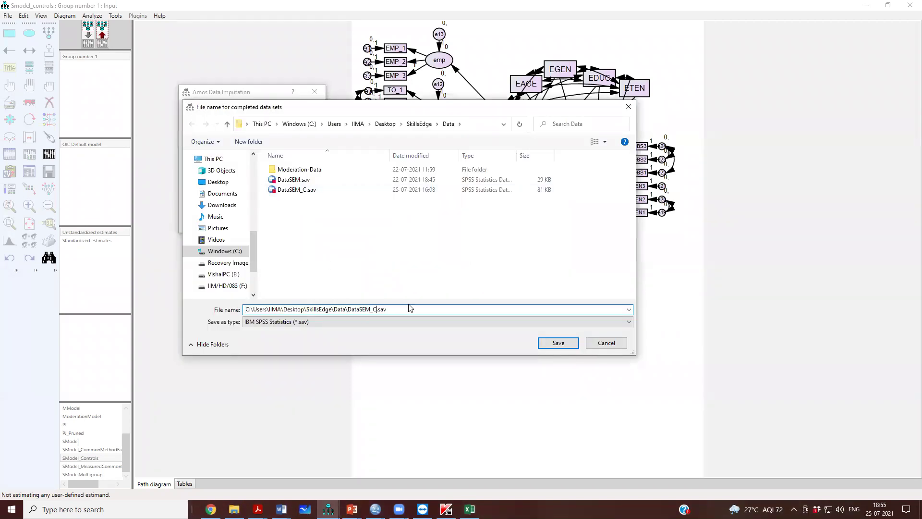
{"action": "type", "text": "_MIssingData"}
{"action": "left_click", "coordinate": [558, 342]}
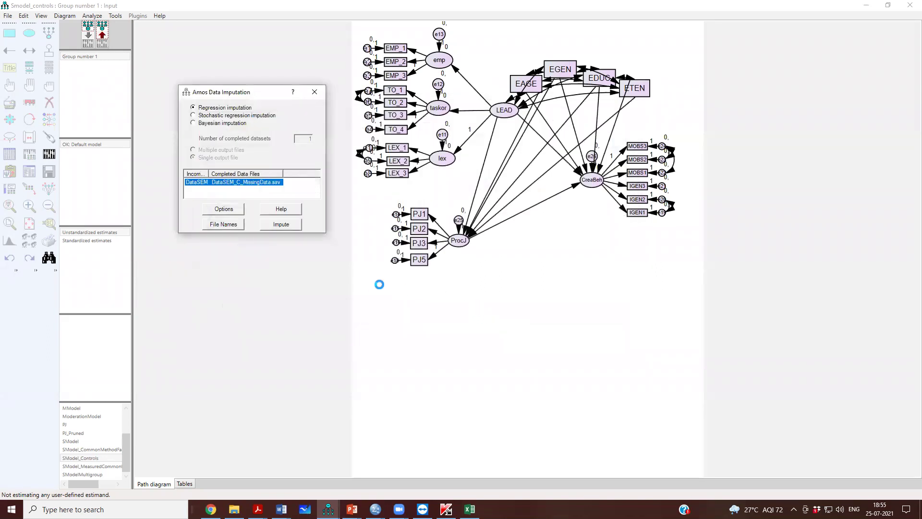
Run the imputation, acknowledge the summary, and close the Data Imputation dialog
{"action": "left_click", "coordinate": [250, 192]}
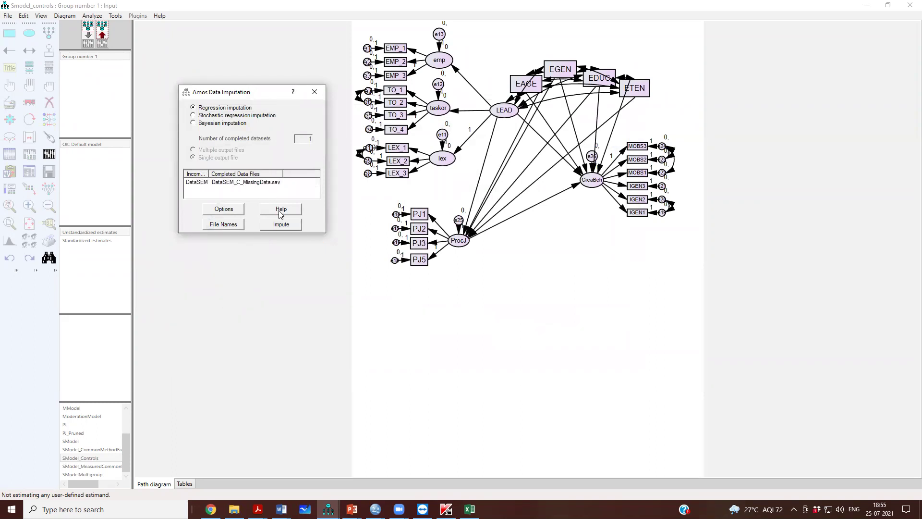
{"action": "left_click", "coordinate": [282, 224]}
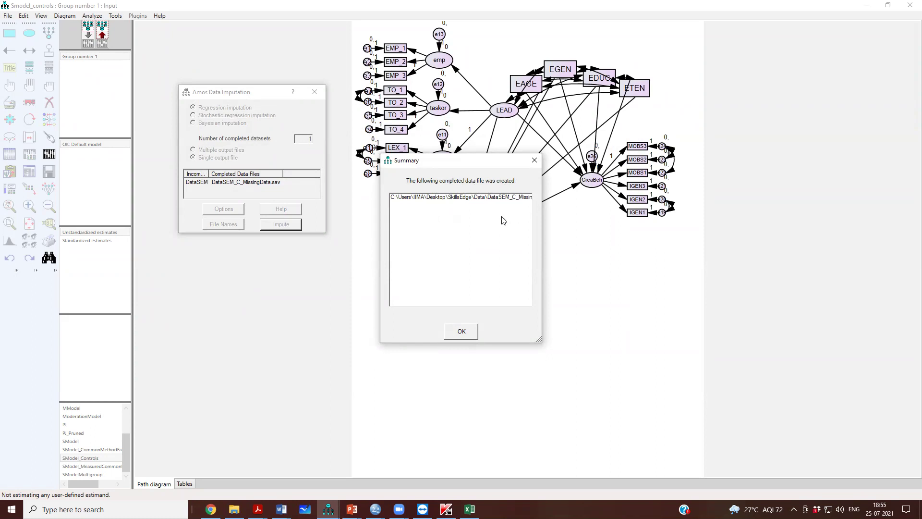
{"action": "left_click", "coordinate": [461, 331]}
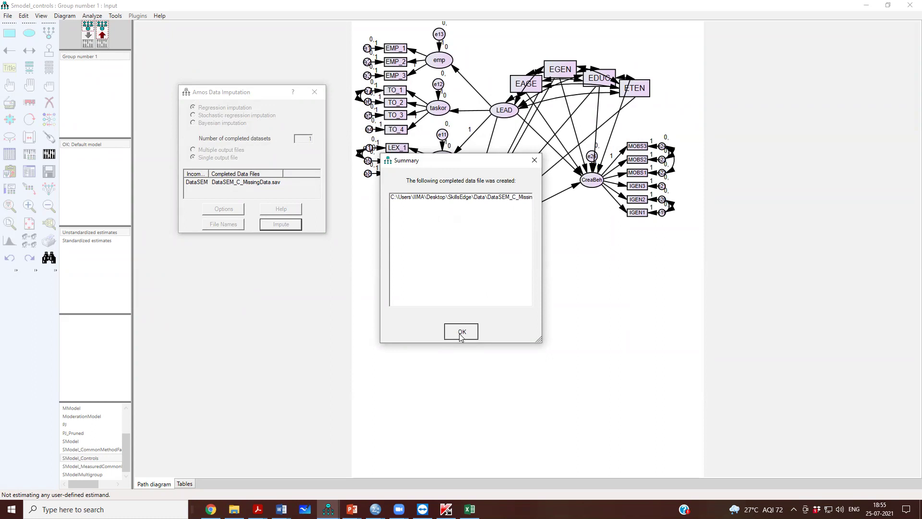
{"action": "left_click", "coordinate": [314, 92]}
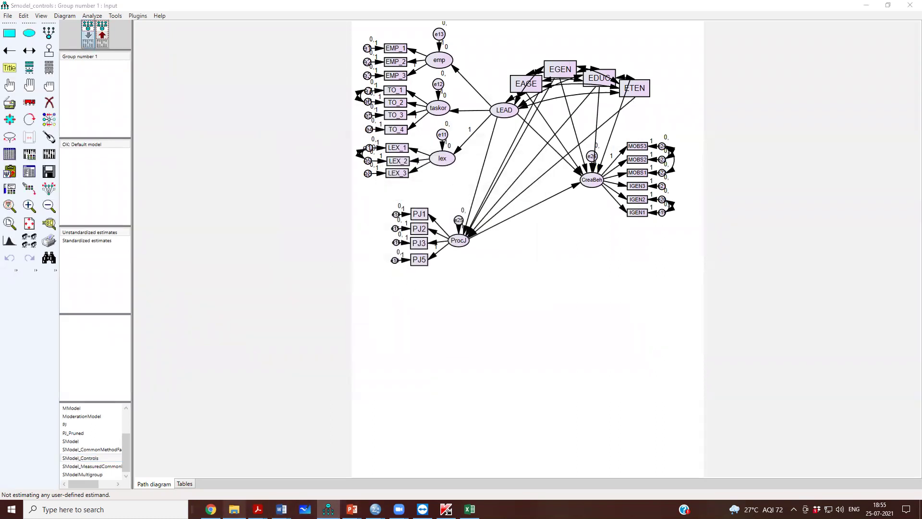
Locate DataSEM_C_MissingData.sav in the SkillsEdge Data folder and bring up its SPSS data window
{"action": "left_click", "coordinate": [234, 509]}
{"action": "left_click", "coordinate": [180, 92]}
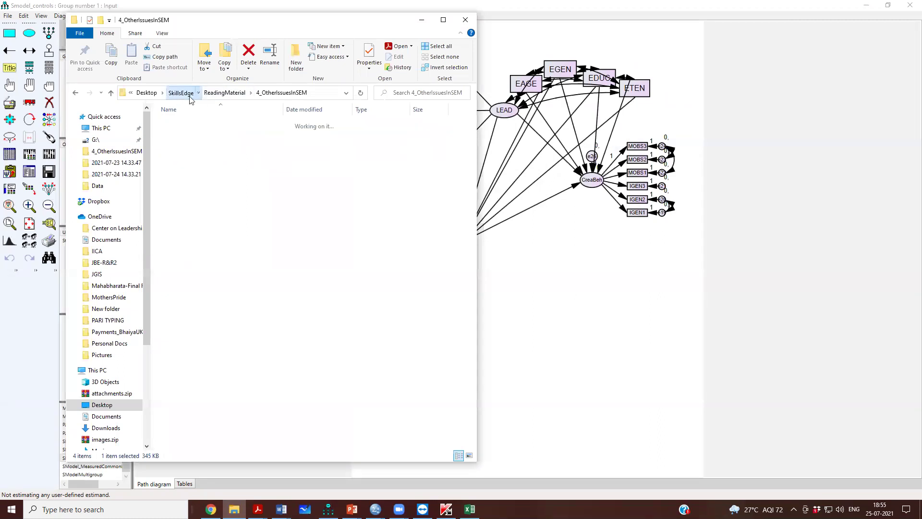
{"action": "double_click", "coordinate": [188, 124]}
{"action": "scroll", "coordinate": [229, 305], "scroll_direction": "down", "scroll_amount": 19}
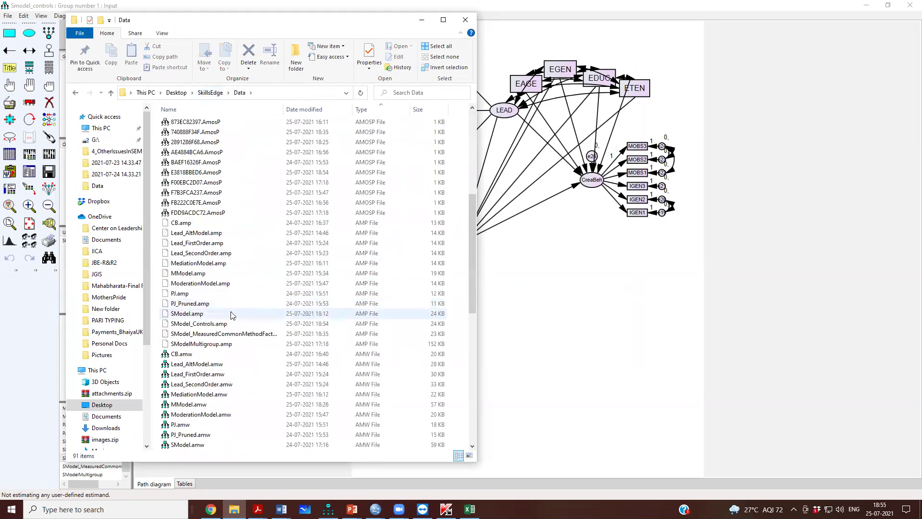
{"action": "left_click", "coordinate": [220, 427]}
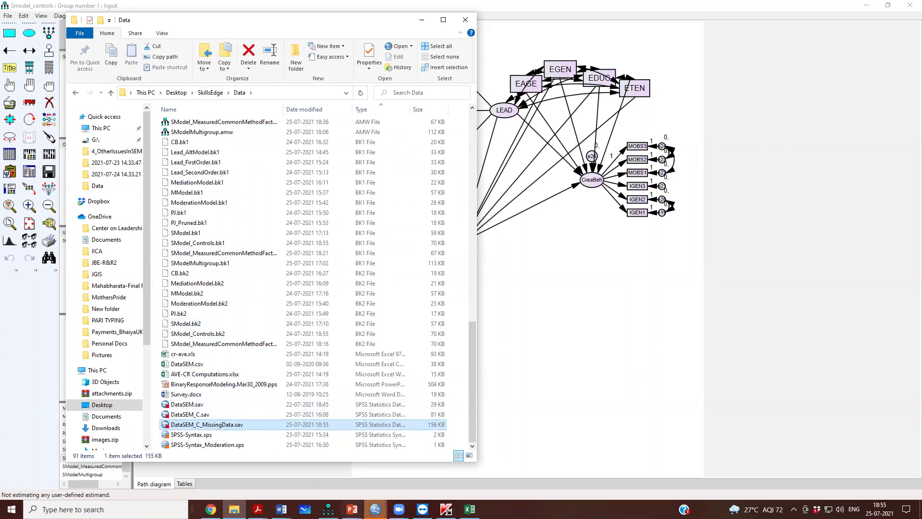
{"action": "mouse_move", "coordinate": [376, 509]}
{"action": "left_click", "coordinate": [463, 479]}
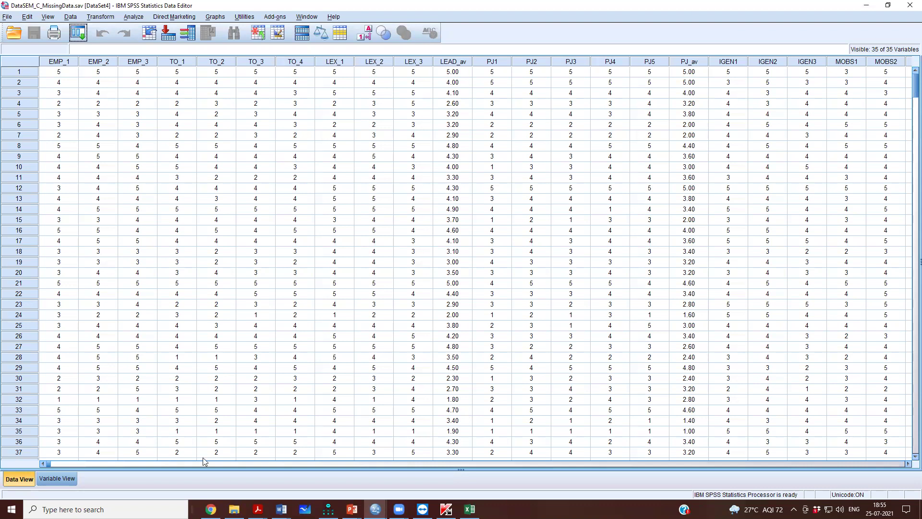
Inspect the imputed EAGE–ETEN values, then select the seven columns LEAD through CaseNo
{"action": "left_click", "coordinate": [98, 463]}
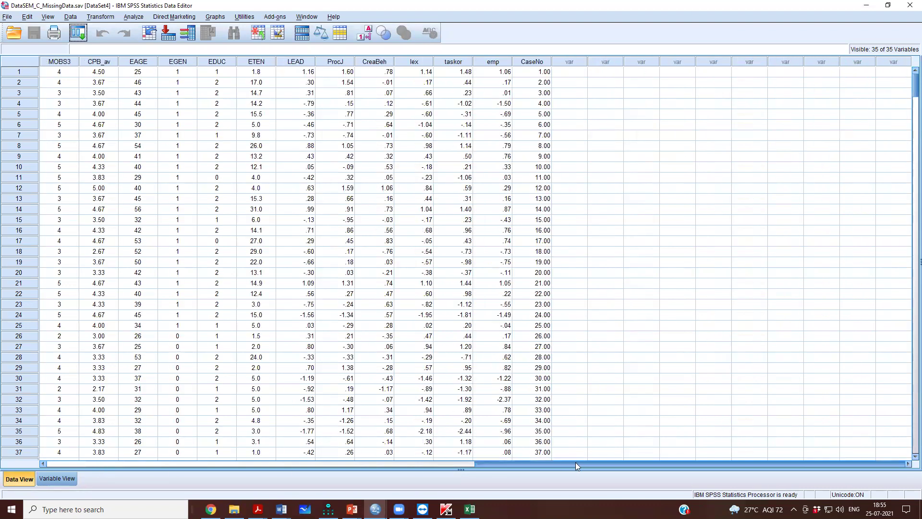
{"action": "left_click_drag", "start_coordinate": [618, 462], "coordinate": [563, 464]}
{"action": "left_click", "coordinate": [300, 62]}
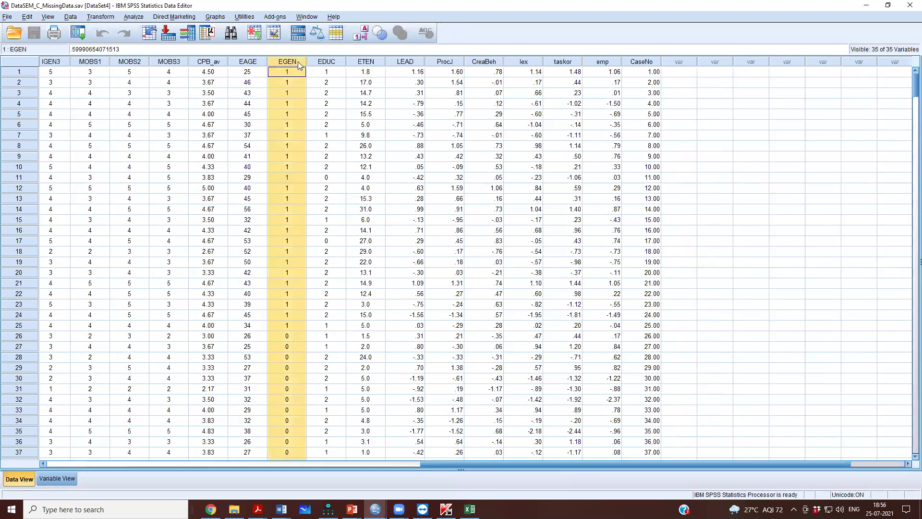
{"action": "left_click", "coordinate": [256, 62], "text": "shift"}
{"action": "left_click_drag", "start_coordinate": [299, 67], "coordinate": [371, 65]}
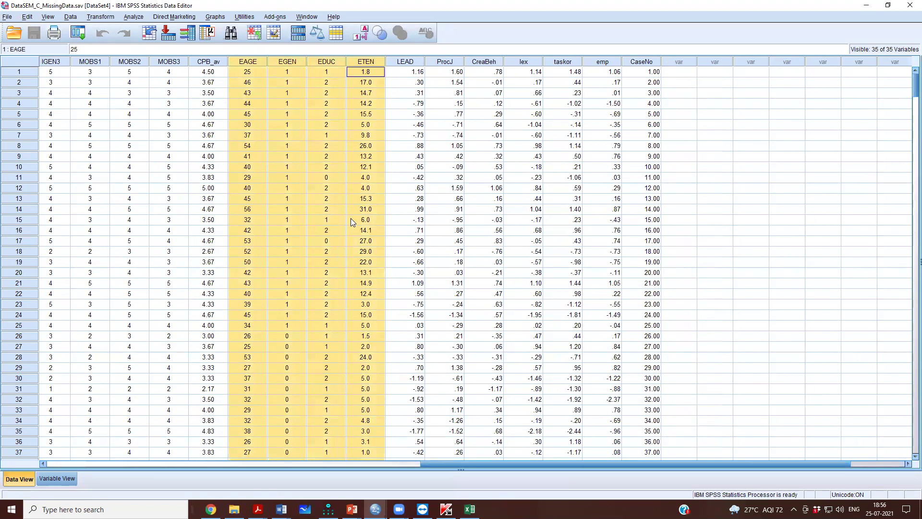
{"action": "left_click", "coordinate": [296, 73]}
{"action": "left_click_drag", "start_coordinate": [253, 76], "coordinate": [358, 469]}
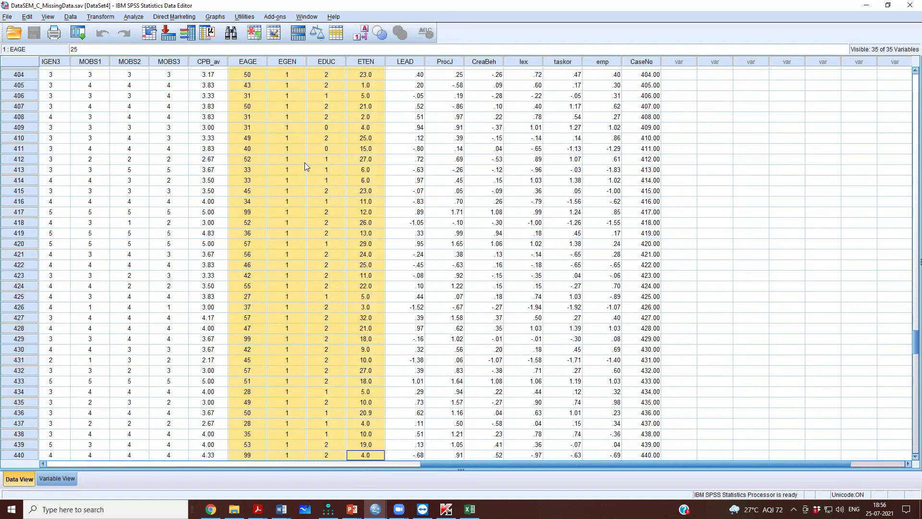
{"action": "left_click", "coordinate": [395, 149]}
{"action": "left_click_drag", "start_coordinate": [403, 62], "coordinate": [641, 64]}
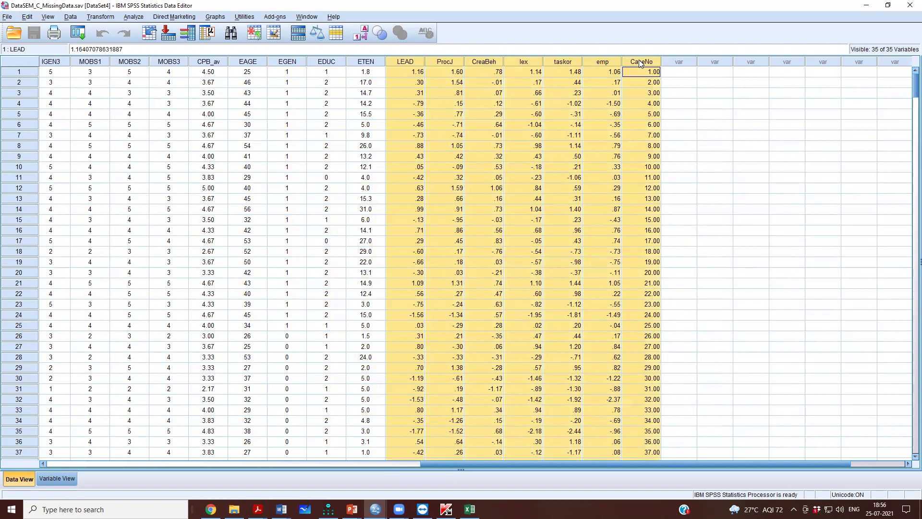
Clear columns LEAD through CaseNo and save DataSEM_C_MissingData.sav with 28 variables
{"action": "right_click", "coordinate": [639, 62]}
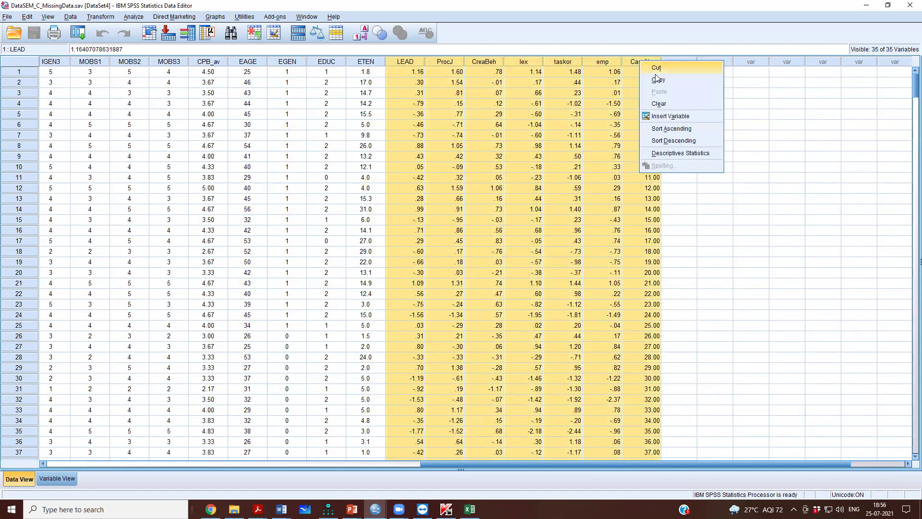
{"action": "left_click", "coordinate": [669, 103]}
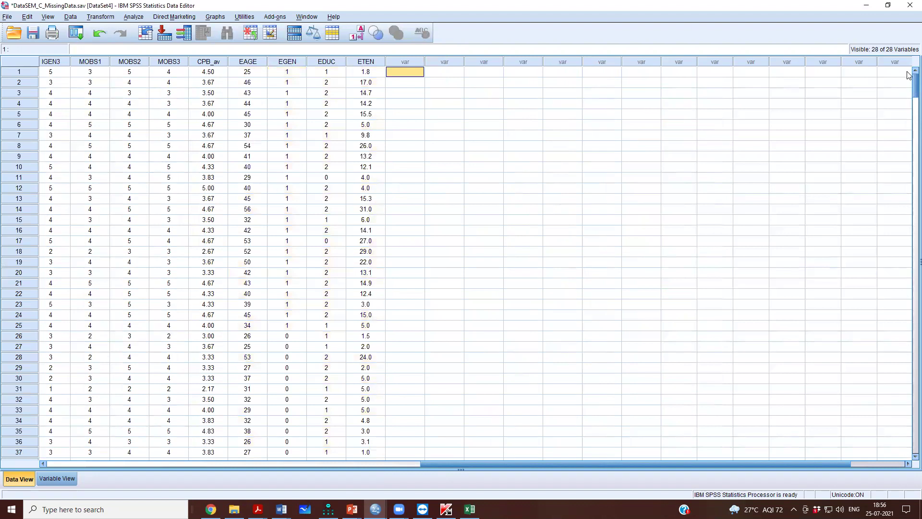
{"action": "left_click", "coordinate": [33, 35]}
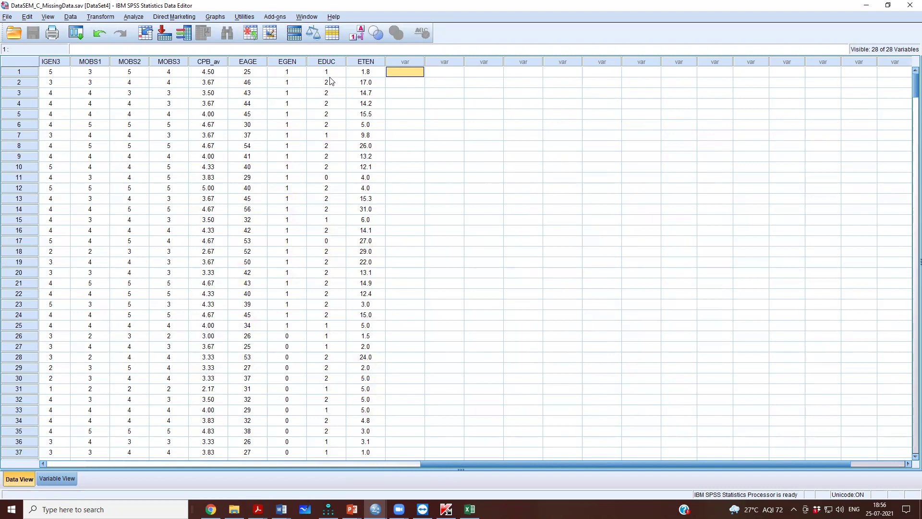
Check the EAGE–ETEN columns, then switch back to Amos
{"action": "left_click_drag", "start_coordinate": [361, 65], "coordinate": [144, 69]}
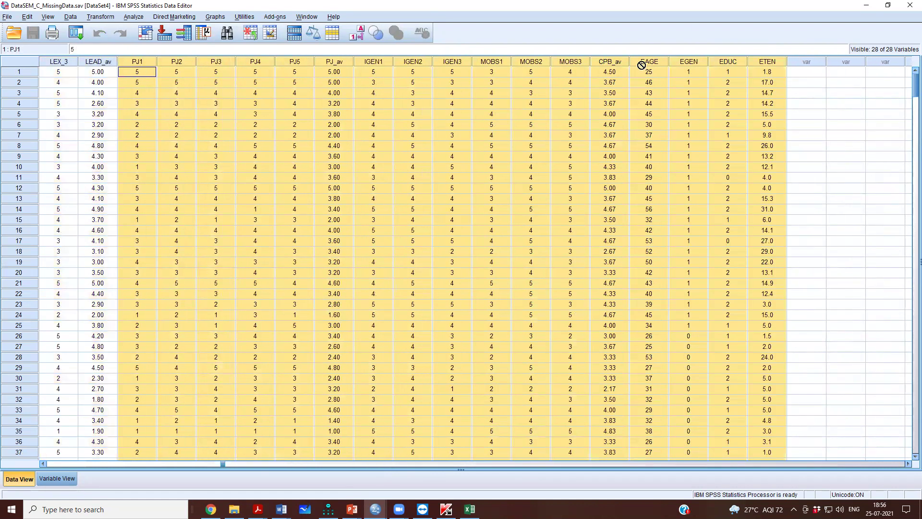
{"action": "left_click", "coordinate": [807, 61]}
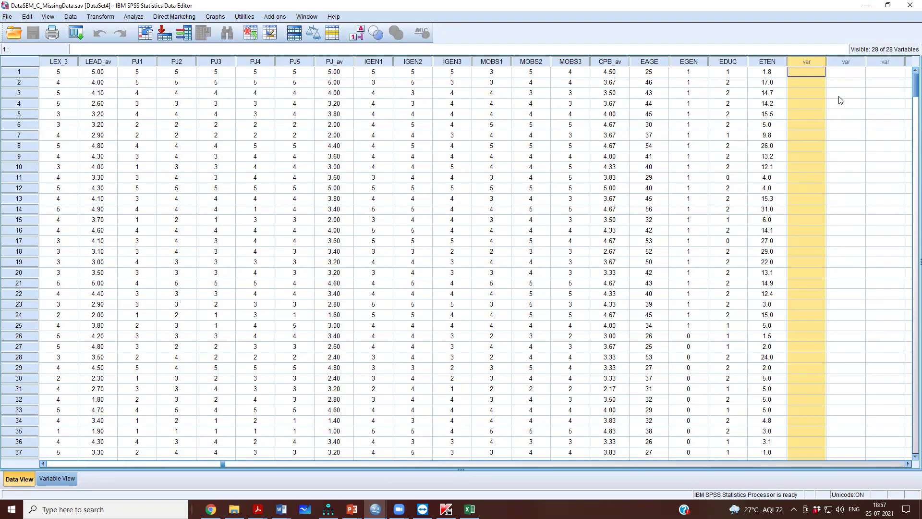
{"action": "left_click", "coordinate": [654, 62]}
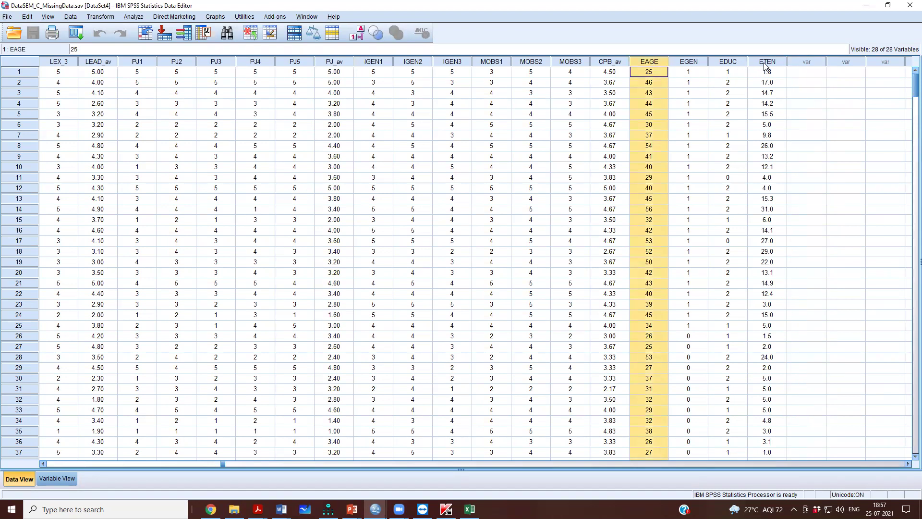
{"action": "left_click_drag", "start_coordinate": [766, 65], "coordinate": [653, 65]}
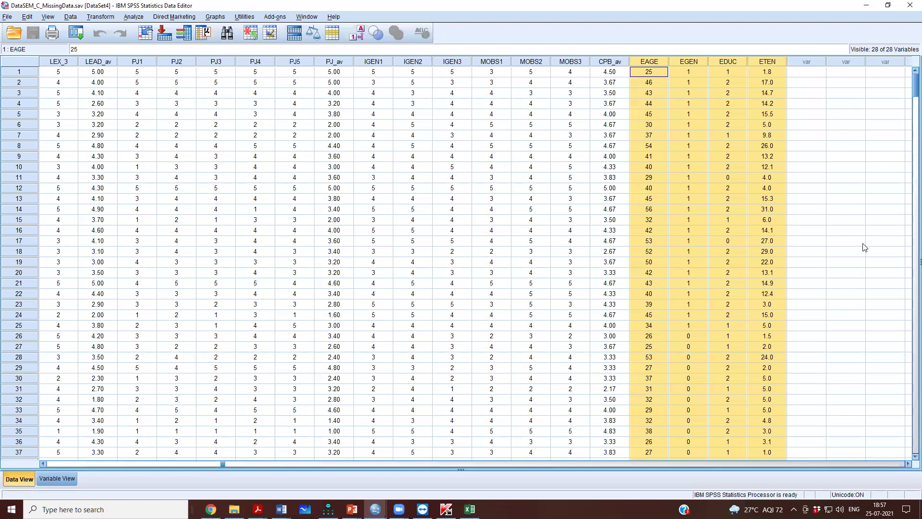
{"action": "key", "text": "alt+Tab"}
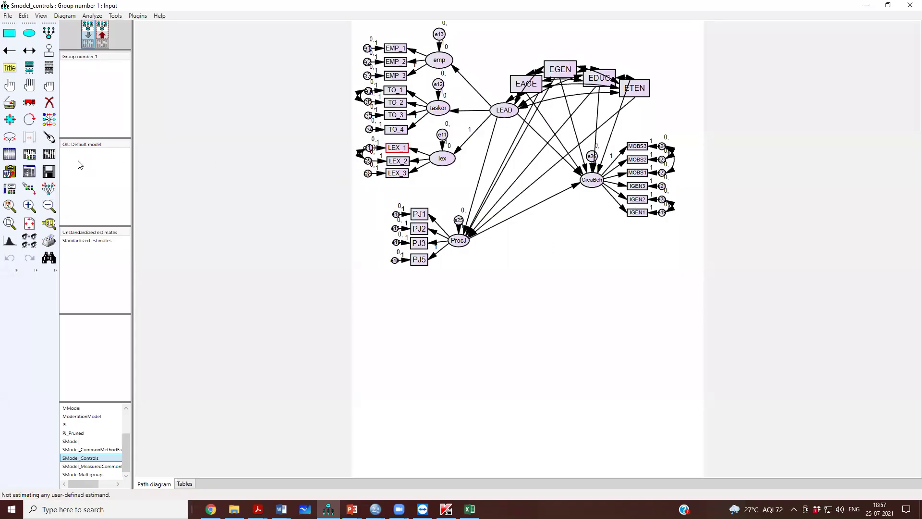
Point the SModel_Controls group at DataSEM_C_MissingData.sav (557 cases) instead of DataSEM.sav
{"action": "left_click", "coordinate": [9, 153]}
{"action": "left_click", "coordinate": [393, 211]}
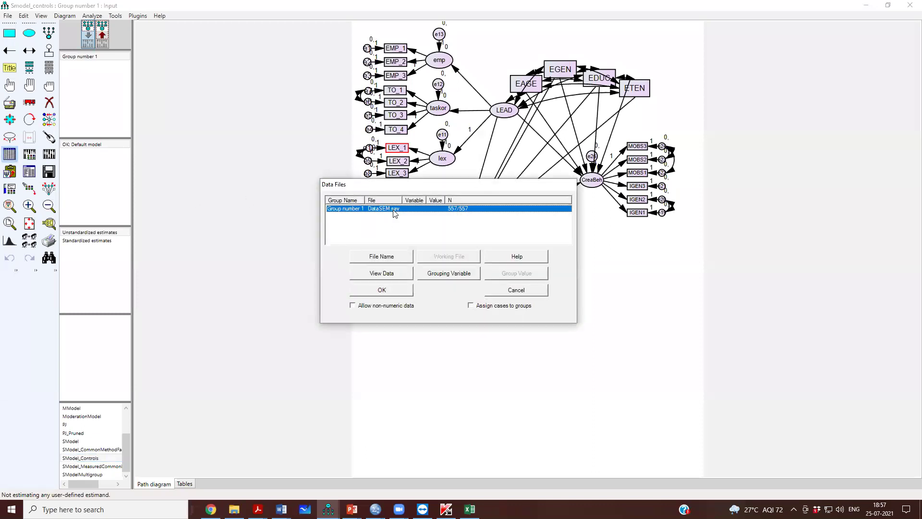
{"action": "left_click", "coordinate": [393, 256]}
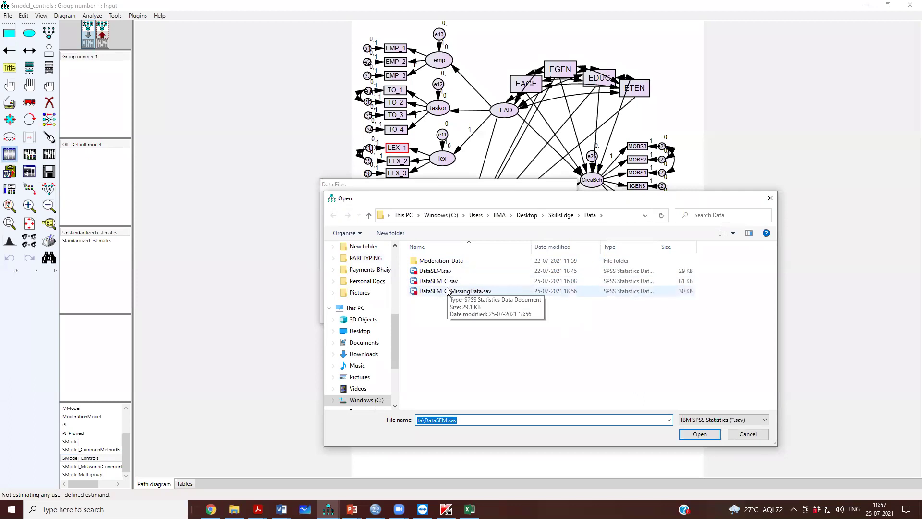
{"action": "left_click", "coordinate": [447, 291]}
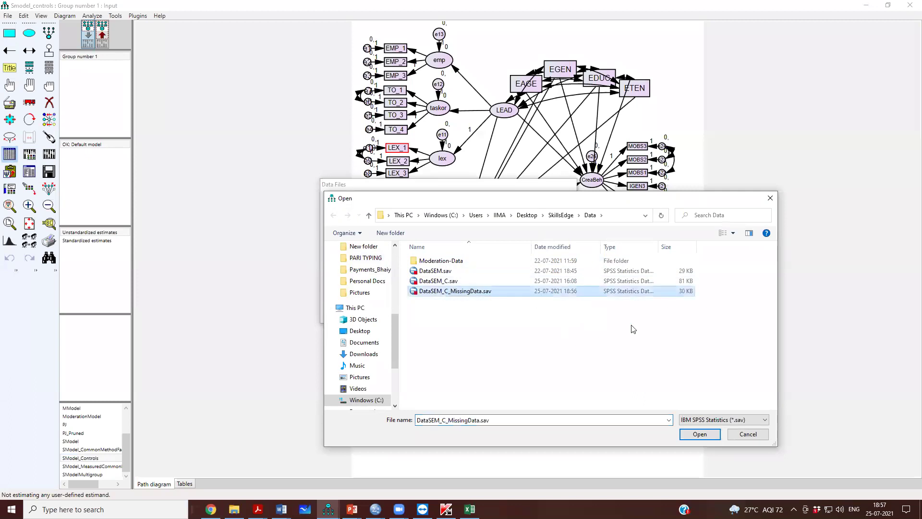
{"action": "left_click", "coordinate": [718, 435]}
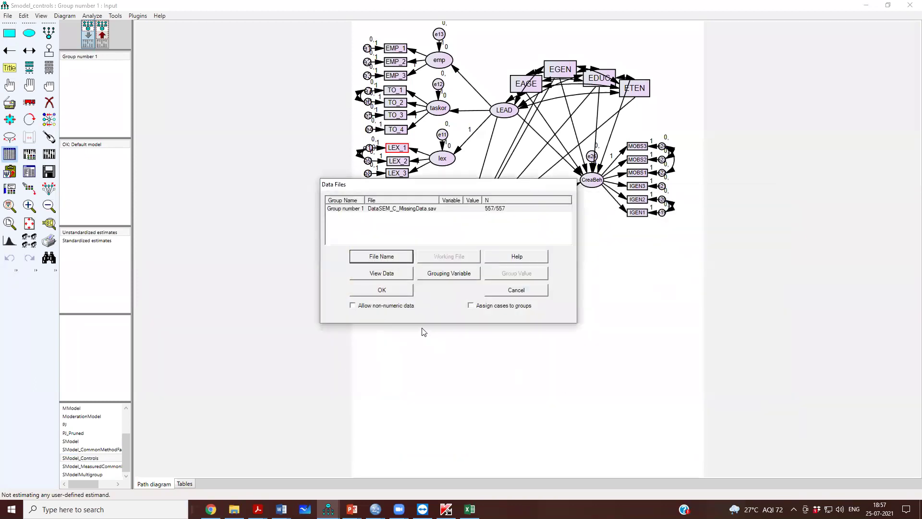
{"action": "left_click", "coordinate": [382, 290]}
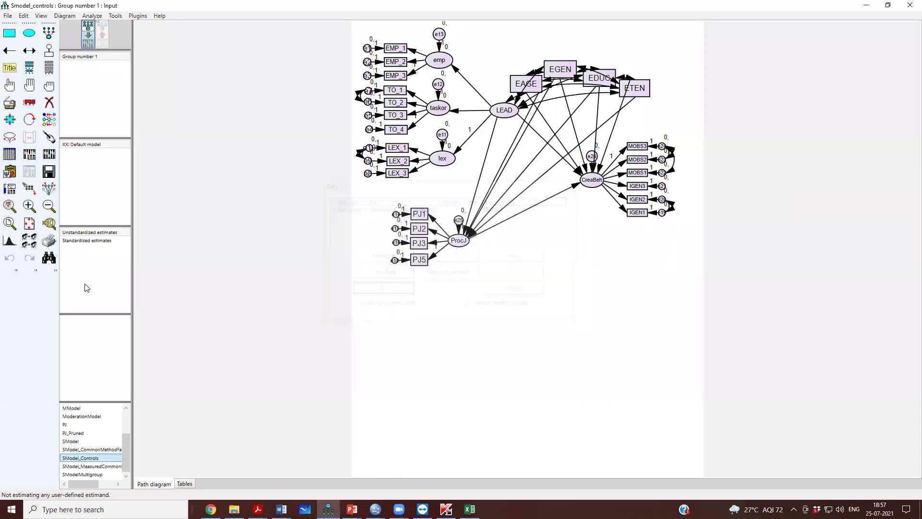
Enable bootstrapping with bias-corrected confidence intervals in Analysis Properties, then calculate the estimates
{"action": "left_click", "coordinate": [30, 155]}
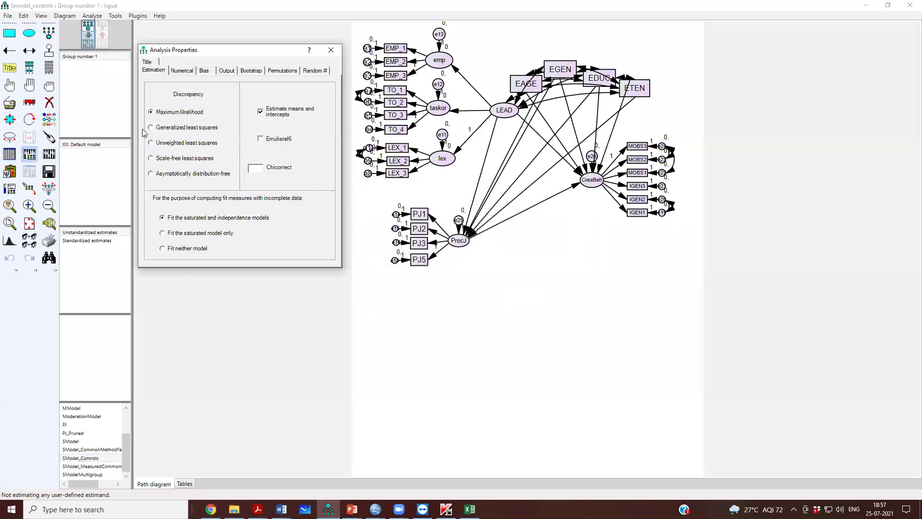
{"action": "left_click", "coordinate": [251, 70]}
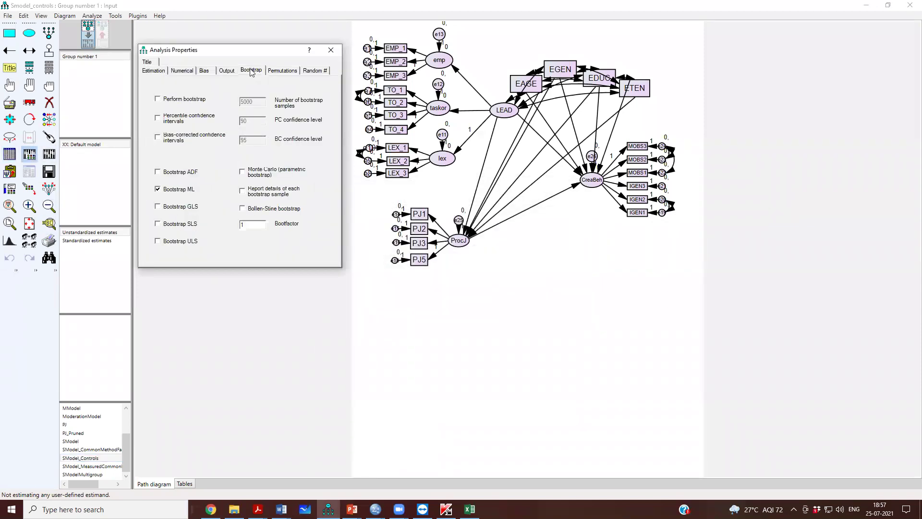
{"action": "left_click", "coordinate": [162, 99]}
{"action": "left_click", "coordinate": [174, 139]}
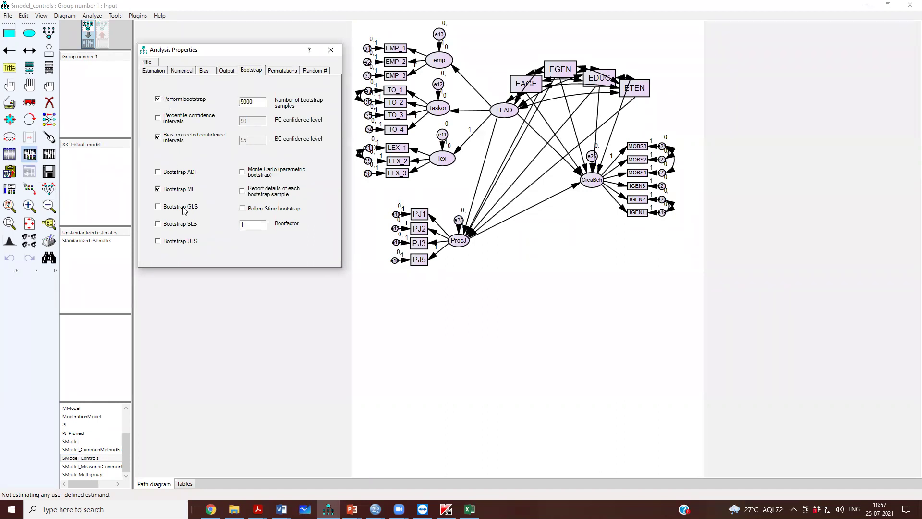
{"action": "left_click", "coordinate": [228, 71]}
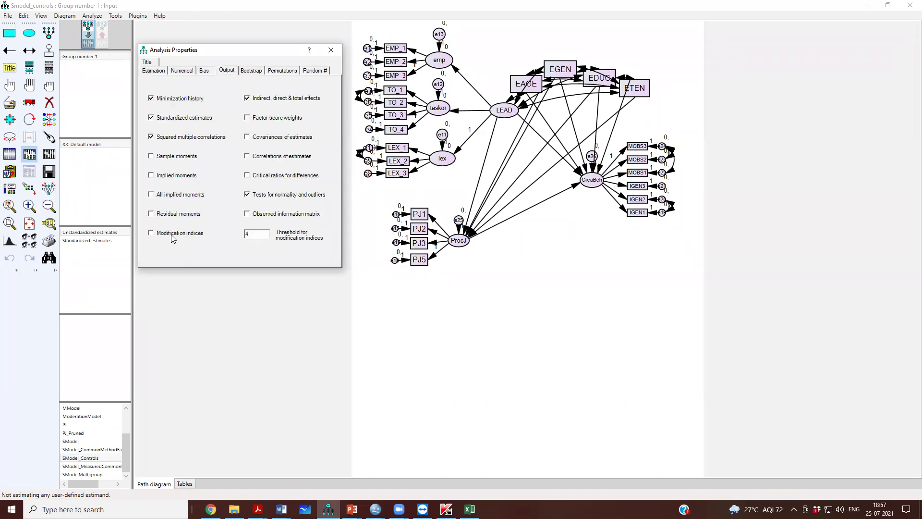
{"action": "left_click", "coordinate": [251, 70]}
{"action": "left_click", "coordinate": [331, 50]}
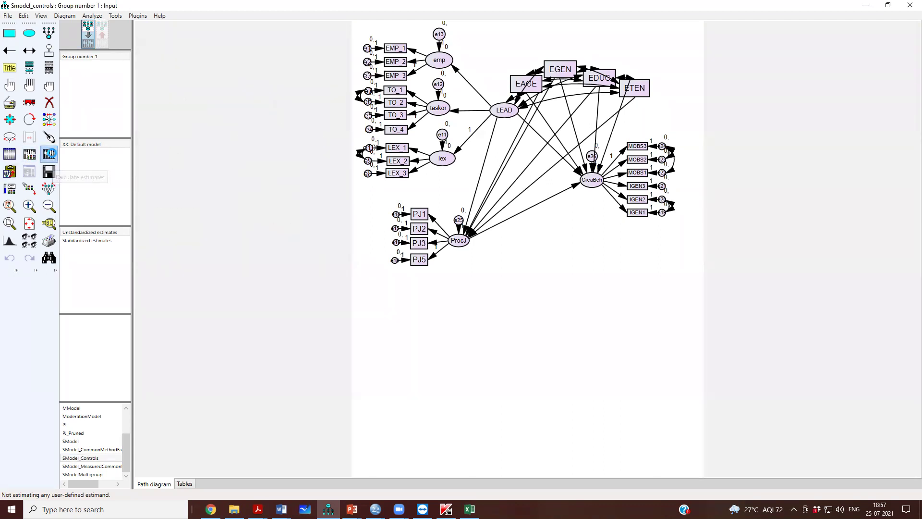
{"action": "left_click", "coordinate": [49, 153]}
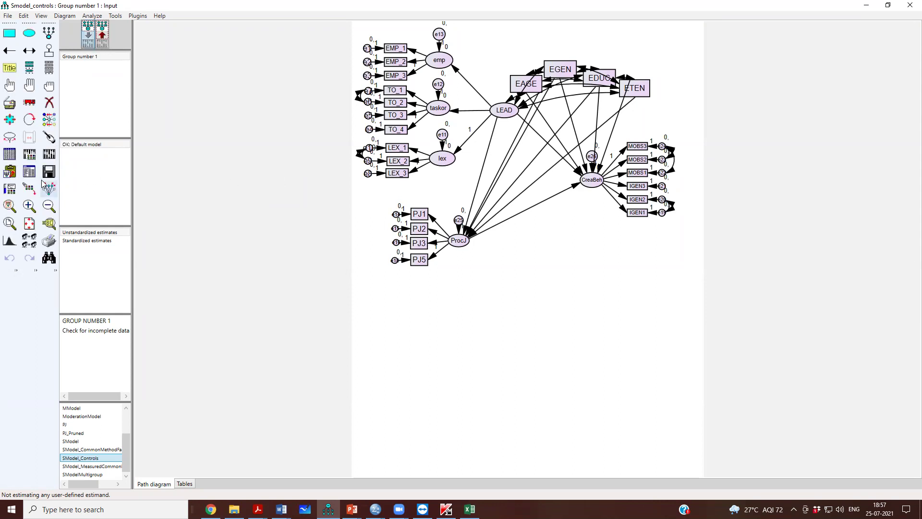
Review the Model Fit tables in the text output: CMIN/DF 1.524, CFI .982, RMSEA .031
{"action": "left_click", "coordinate": [30, 172]}
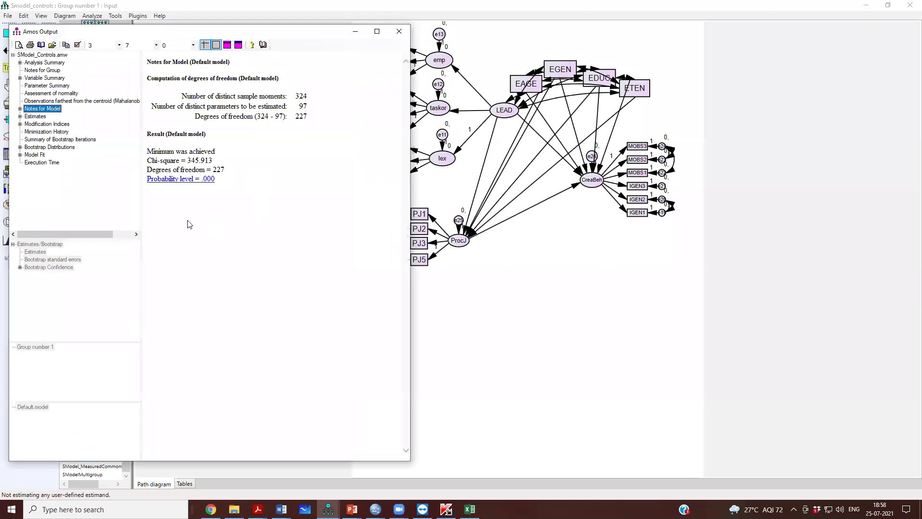
{"action": "left_click", "coordinate": [35, 155]}
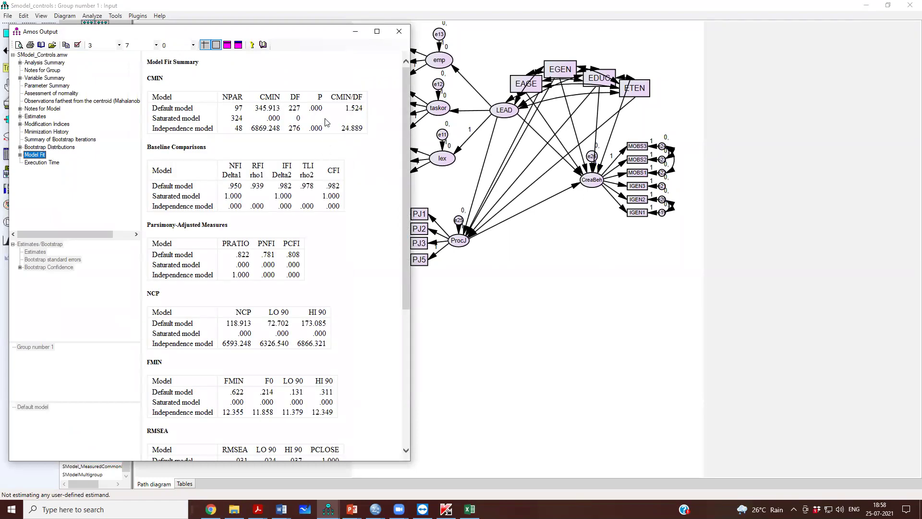
{"action": "scroll", "coordinate": [309, 274], "scroll_direction": "down", "scroll_amount": 4}
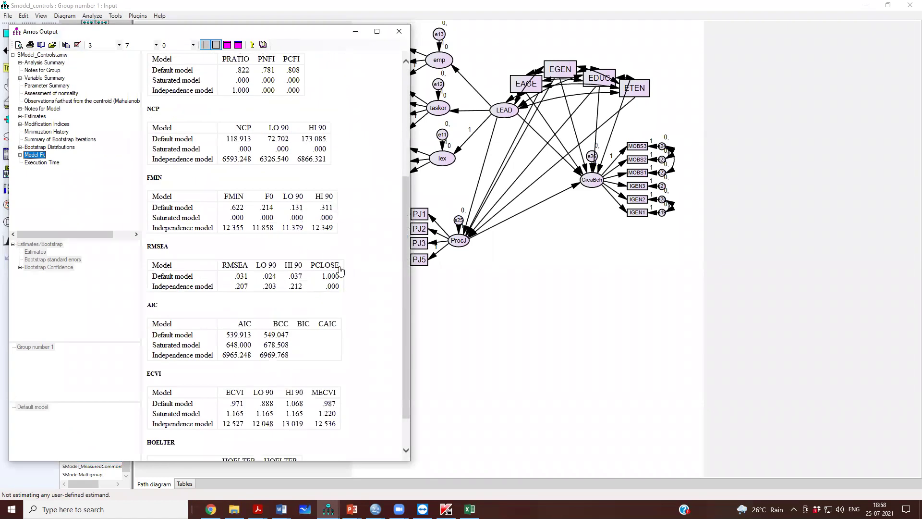
{"action": "scroll", "coordinate": [237, 346], "scroll_direction": "down", "scroll_amount": 1}
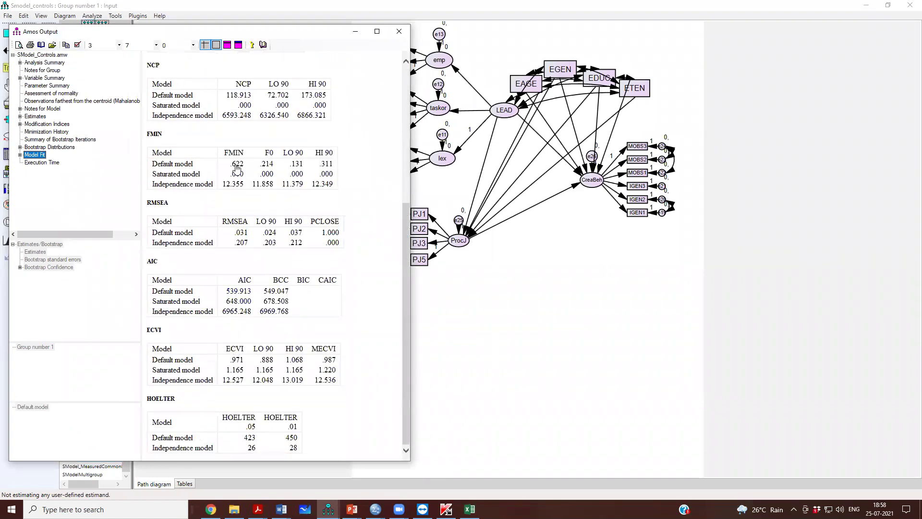
{"action": "scroll", "coordinate": [243, 232], "scroll_direction": "up", "scroll_amount": 5}
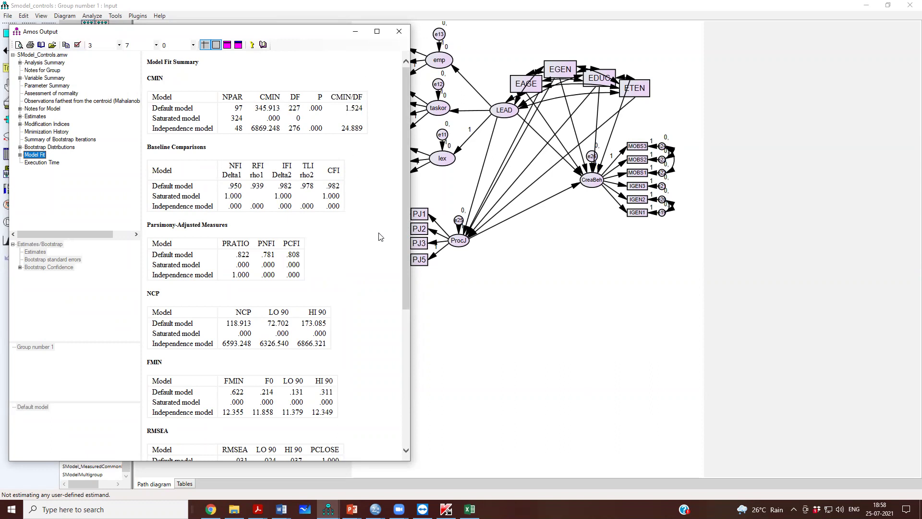
{"action": "left_click_drag", "start_coordinate": [401, 249], "coordinate": [396, 181]}
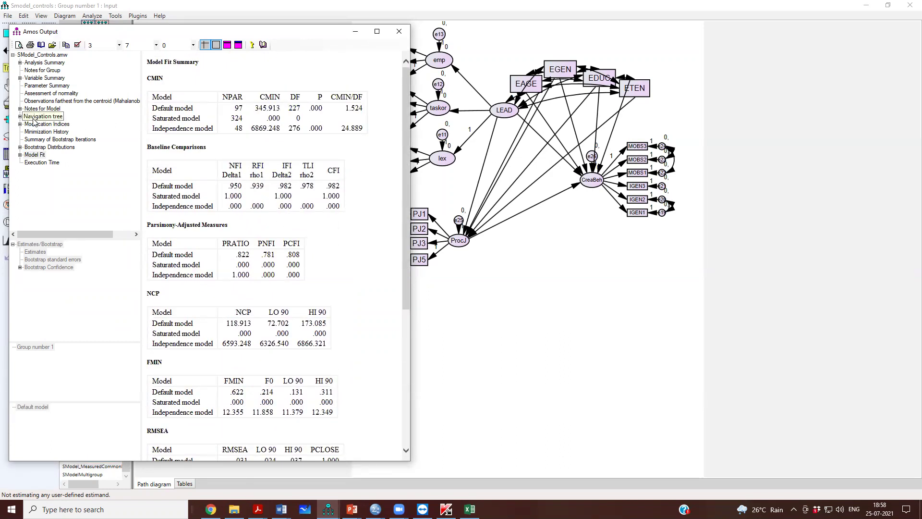
Review the regression weights, marking CreaBeh's regressions on LEAD and ProcJ
{"action": "left_click", "coordinate": [34, 117]}
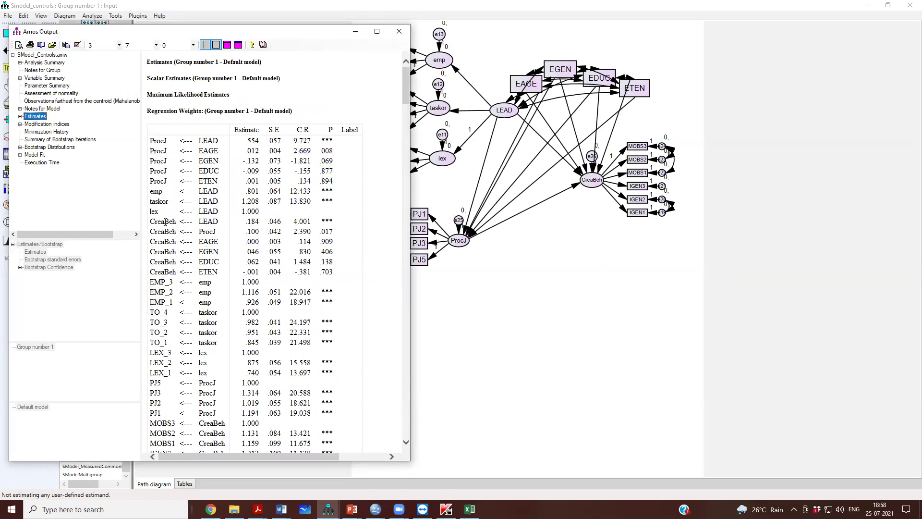
{"action": "left_click_drag", "start_coordinate": [152, 220], "coordinate": [330, 235]}
{"action": "scroll", "coordinate": [330, 234], "scroll_direction": "down", "scroll_amount": 1}
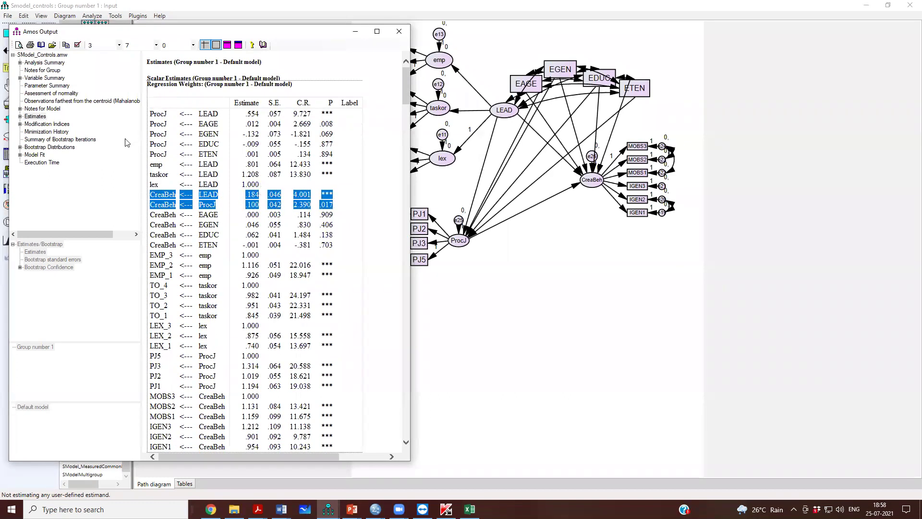
Display bias-corrected bootstrap bounds for the Standardized Indirect Effects, then close the output
{"action": "left_click", "coordinate": [20, 117]}
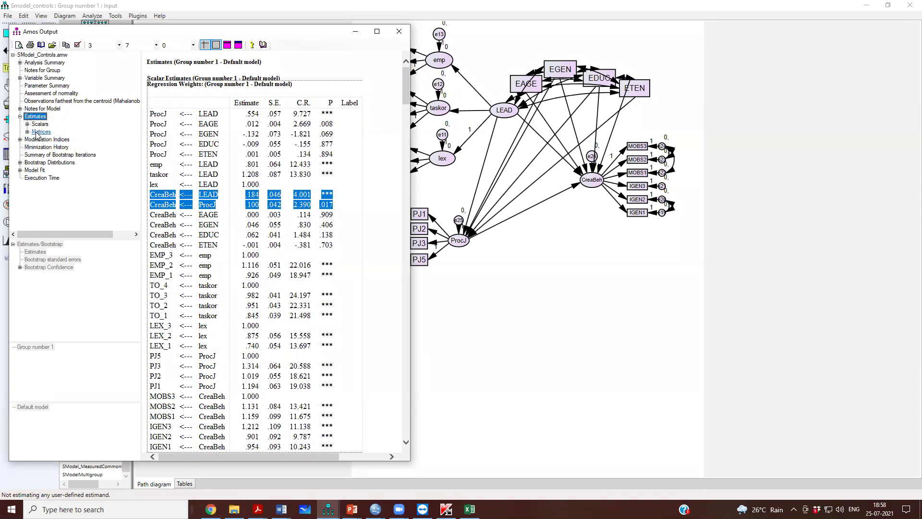
{"action": "left_click", "coordinate": [41, 132]}
{"action": "left_click", "coordinate": [27, 131]}
{"action": "left_click", "coordinate": [51, 178]}
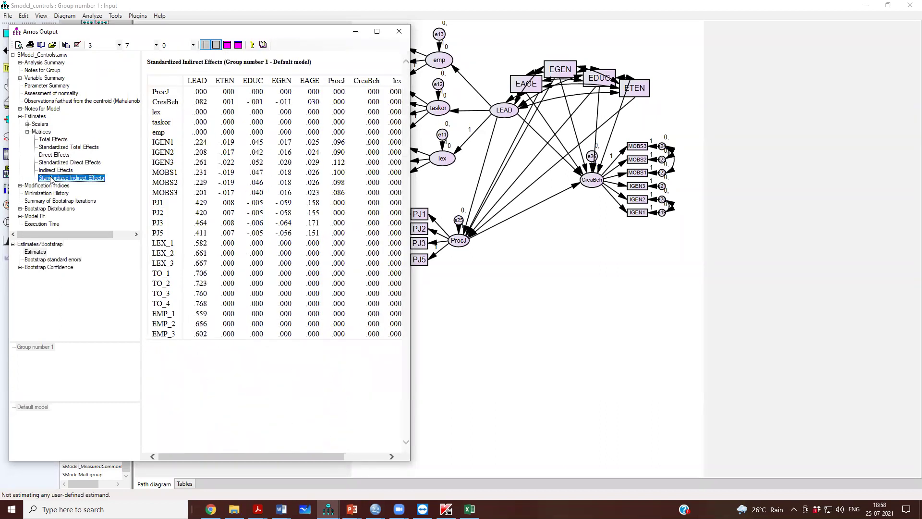
{"action": "left_click", "coordinate": [39, 267]}
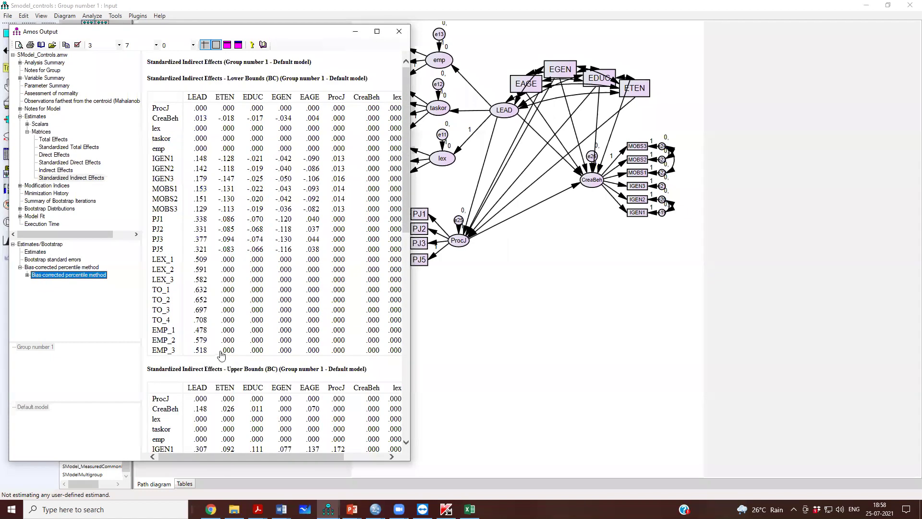
{"action": "left_click", "coordinate": [399, 32]}
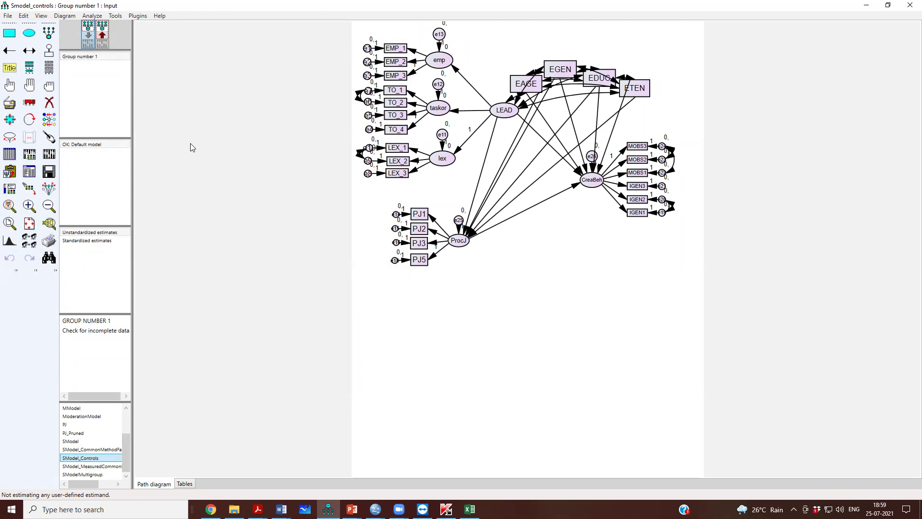
Confirm the model uses DataSEM_C_MissingData.sav with 557 of 557 cases, leaving the data file unchanged
{"action": "left_click", "coordinate": [9, 154]}
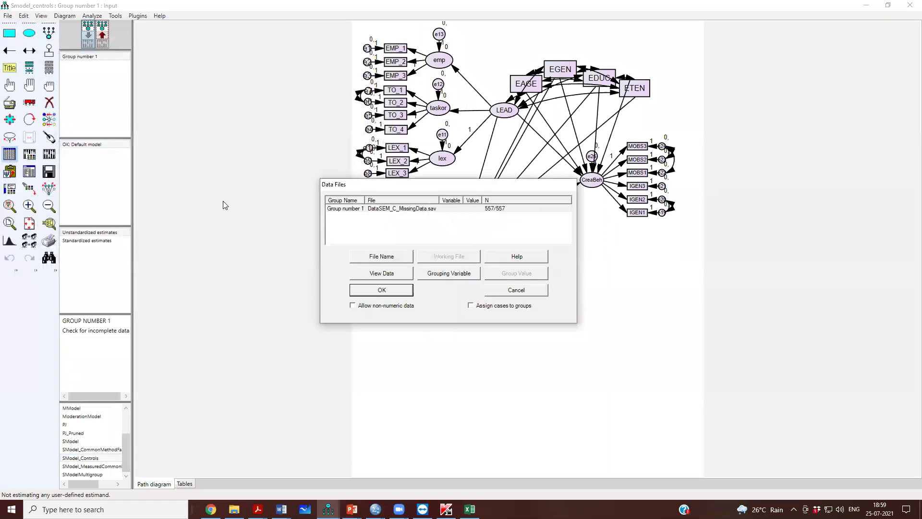
{"action": "left_click", "coordinate": [504, 291]}
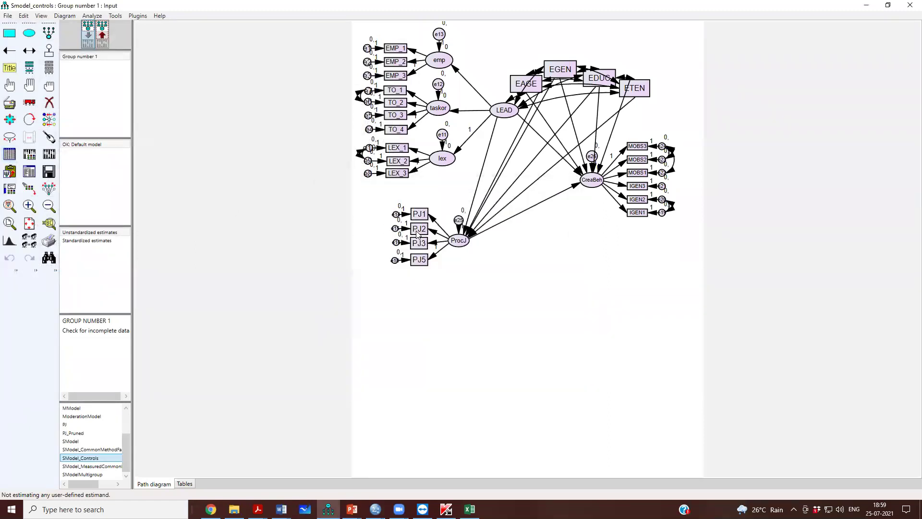